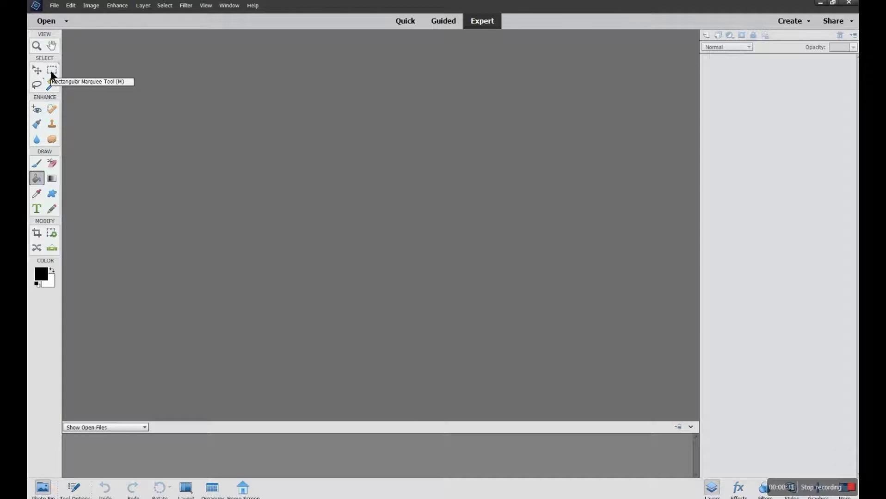
Step: Activate the marquee selection tool, try its elliptical variant, and return to the Rectangular Marquee
click(51, 73)
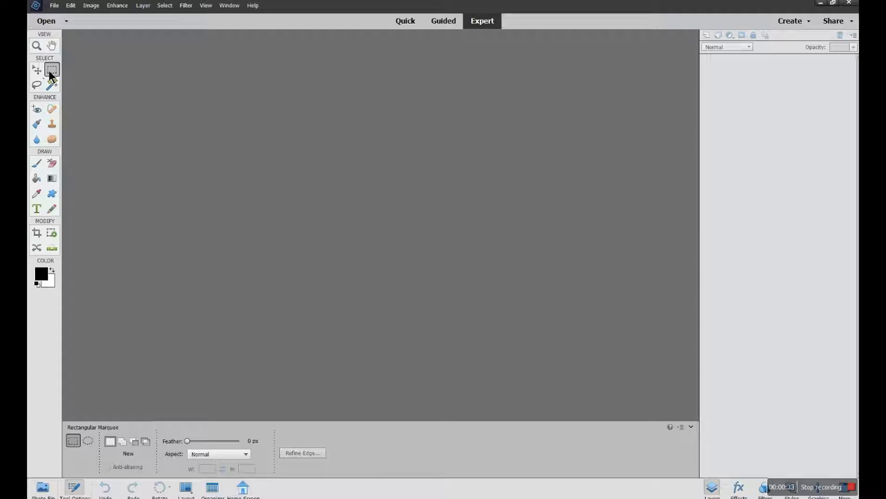
click(87, 442)
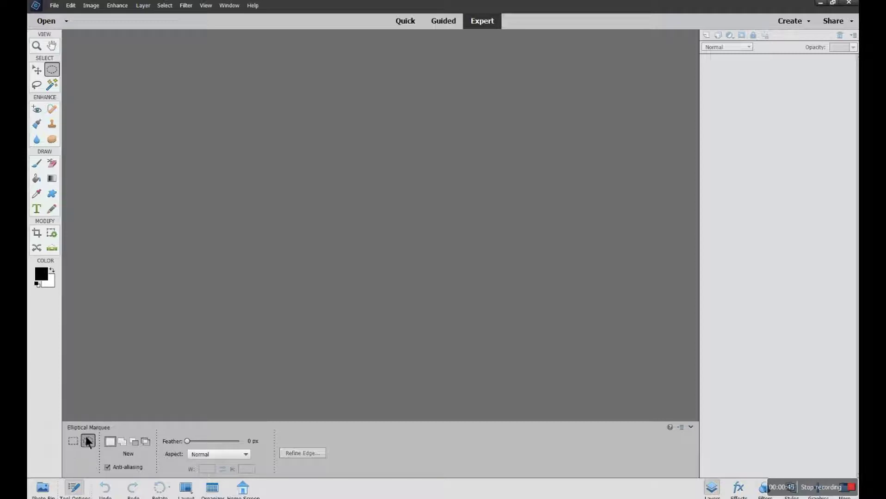
click(74, 442)
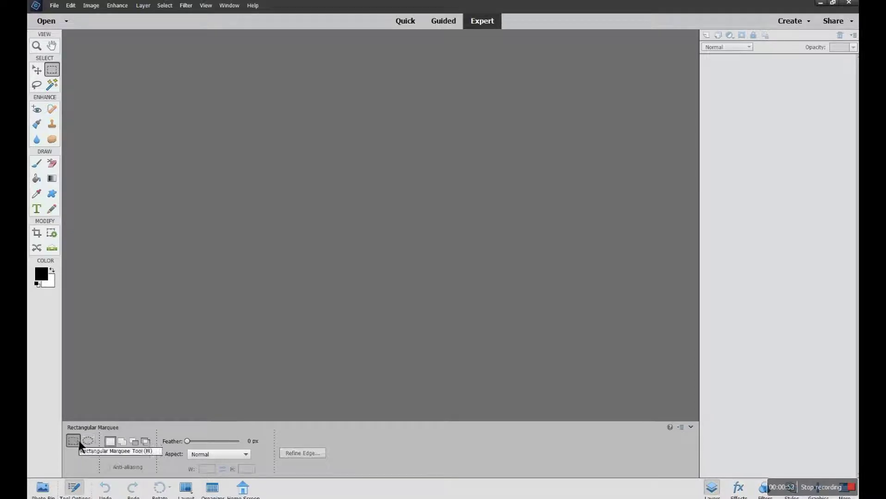
Step: Swap the foreground and background colors back and forth, ending with black as foreground and white as background
click(53, 273)
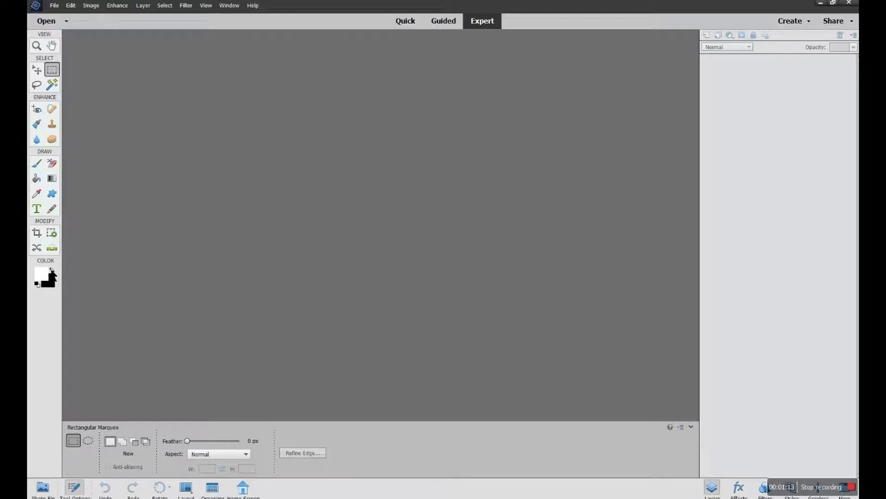
click(53, 272)
click(52, 271)
click(52, 271)
click(51, 271)
click(52, 272)
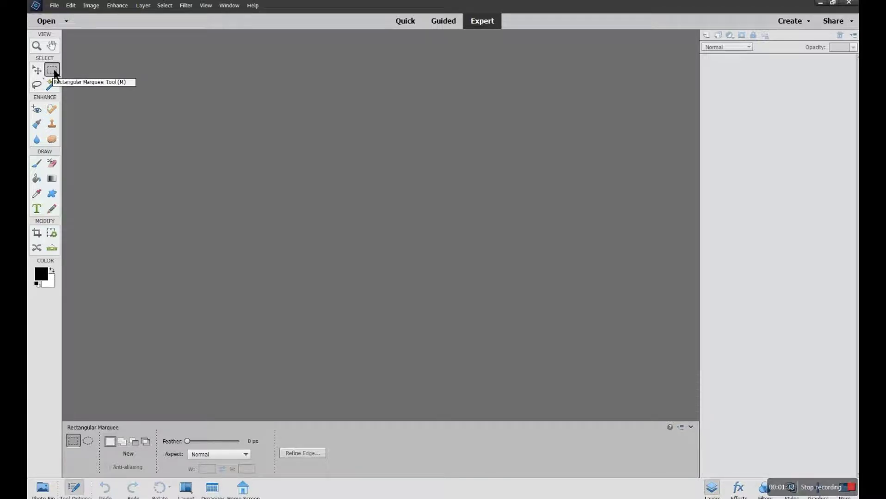
Step: Create a new blank document using the Default Photoshop Elements Size document type
click(53, 8)
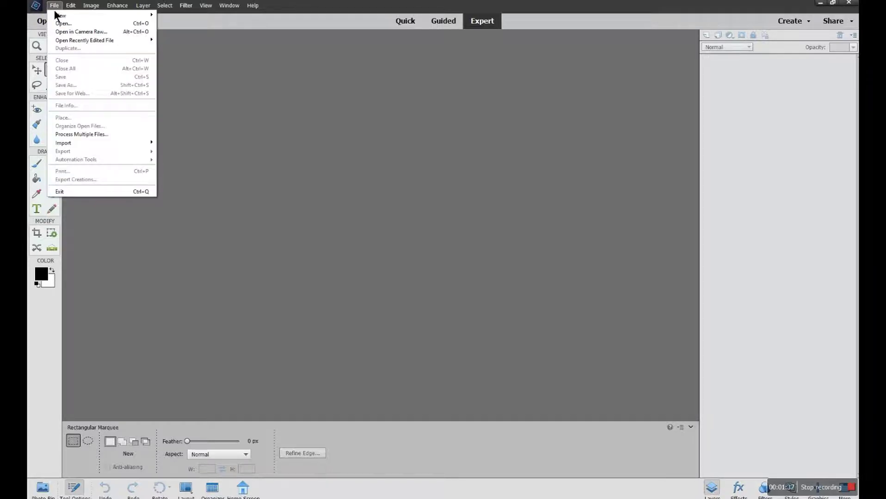
mouse_move(59, 17)
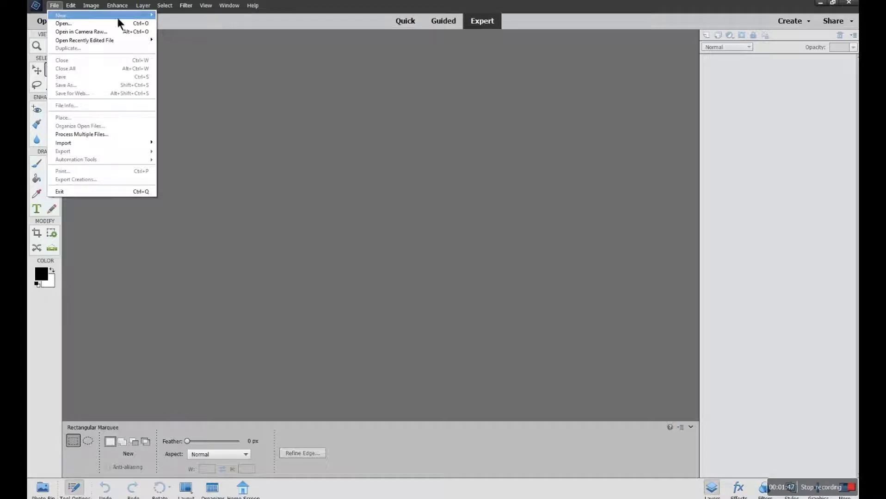
mouse_move(149, 15)
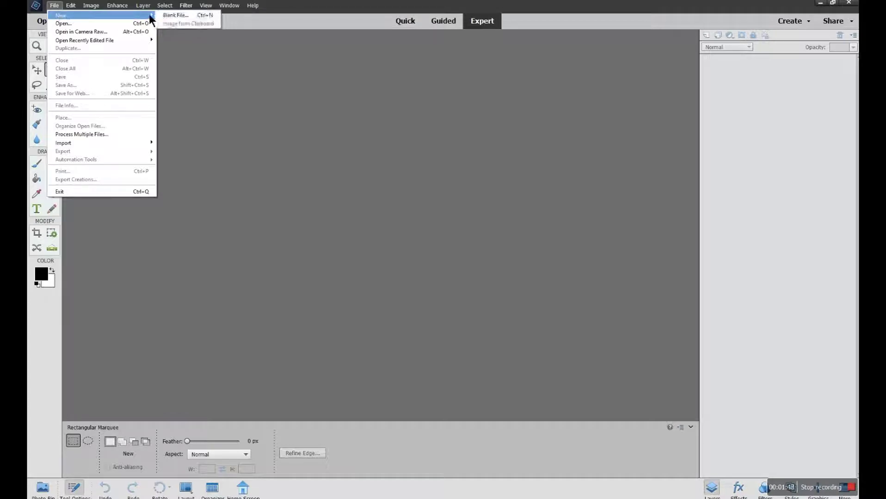
click(173, 16)
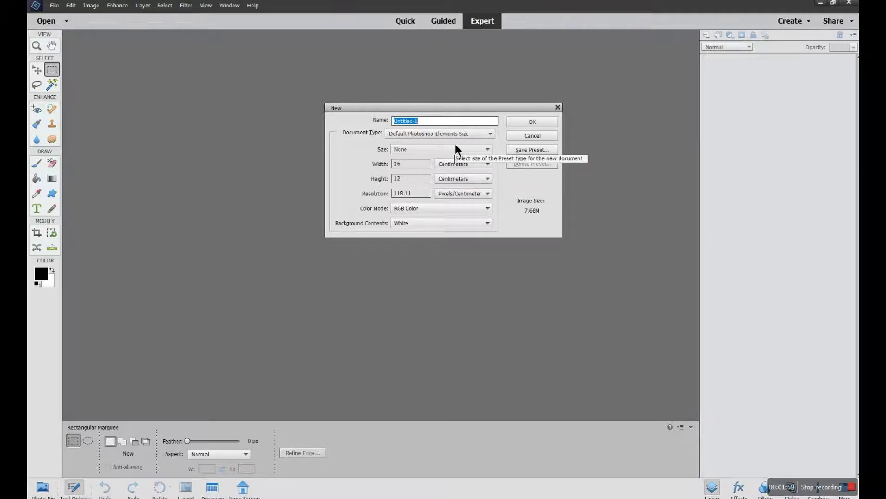
click(490, 134)
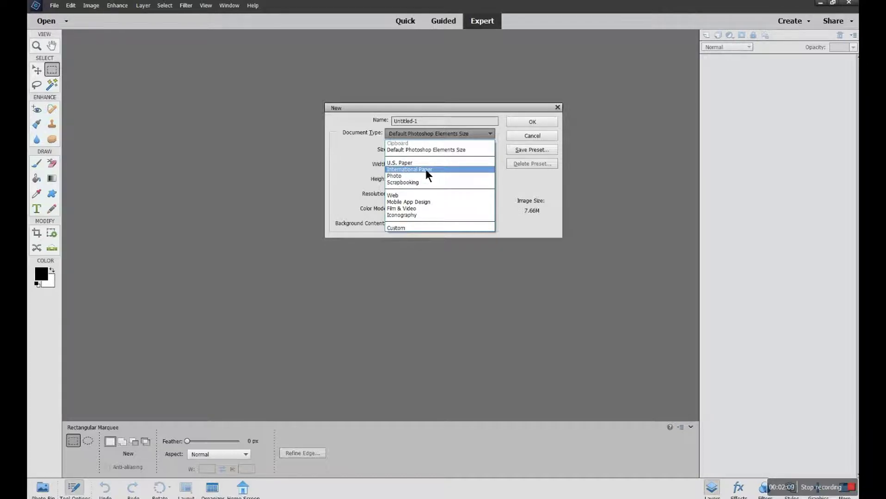
click(486, 134)
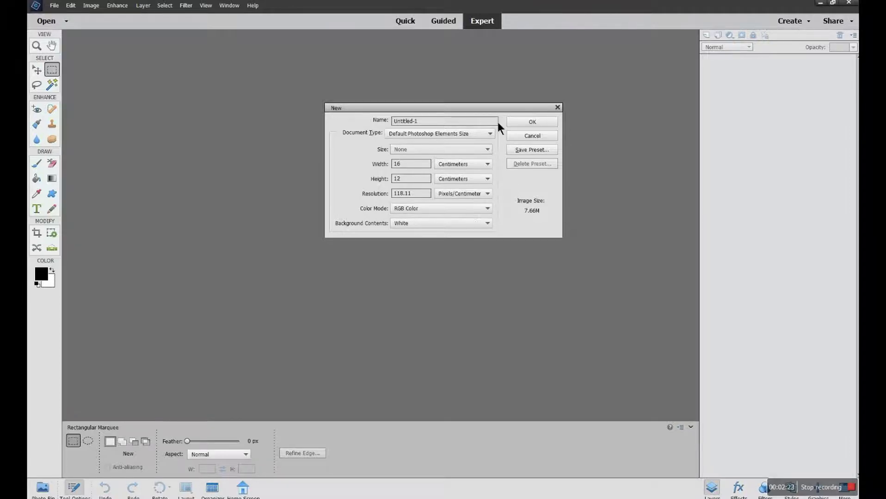
click(517, 123)
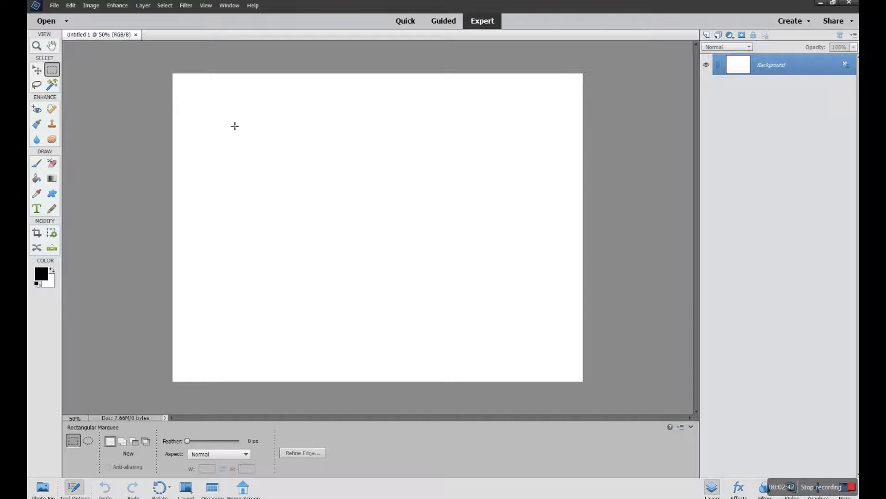
Step: Draw a large rectangular selection on the canvas and reposition it so it sits roughly centered horizontally
drag(231, 122, 563, 331)
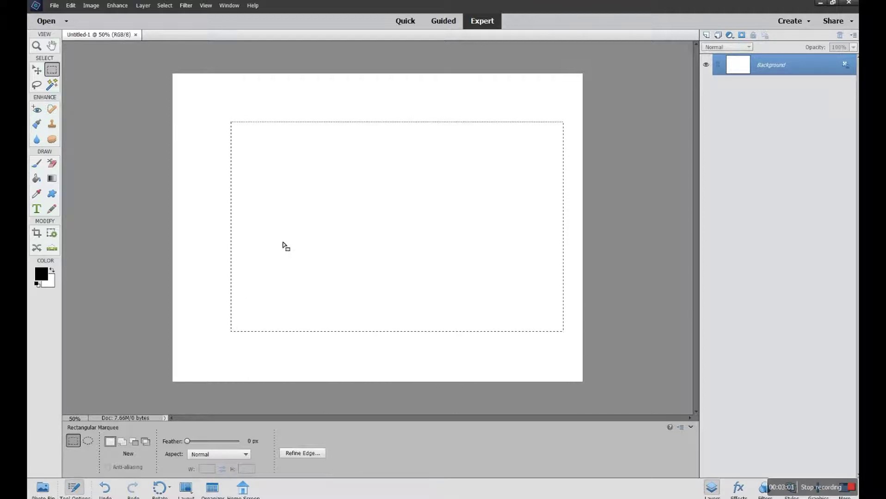
mouse_move(302, 244)
mouse_down()
mouse_move(283, 238)
mouse_move(322, 228)
mouse_move(311, 235)
mouse_up()
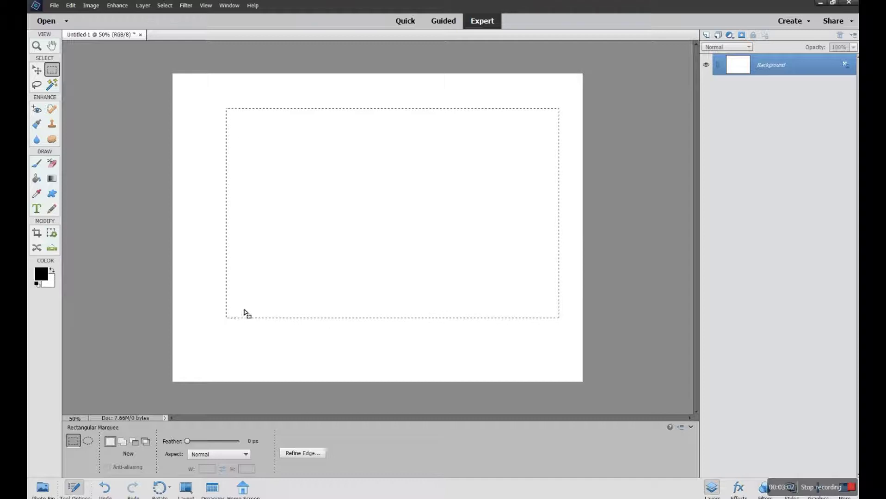
drag(406, 239, 397, 246)
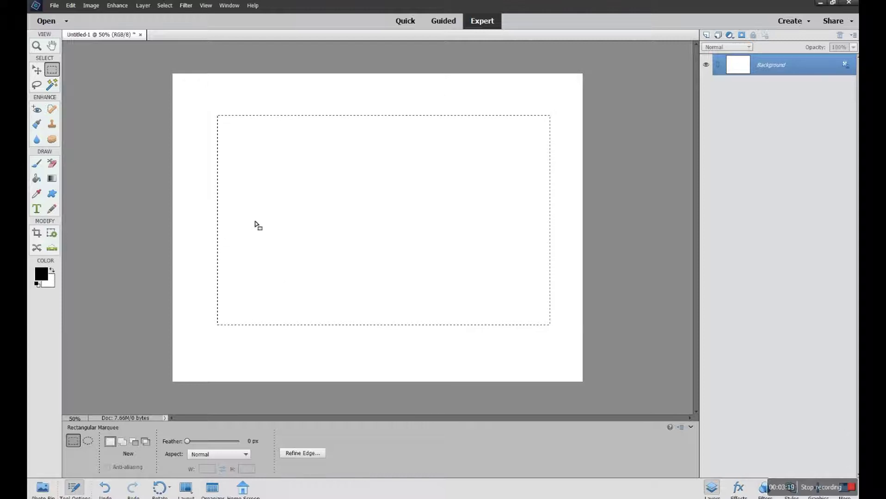
drag(303, 192, 314, 202)
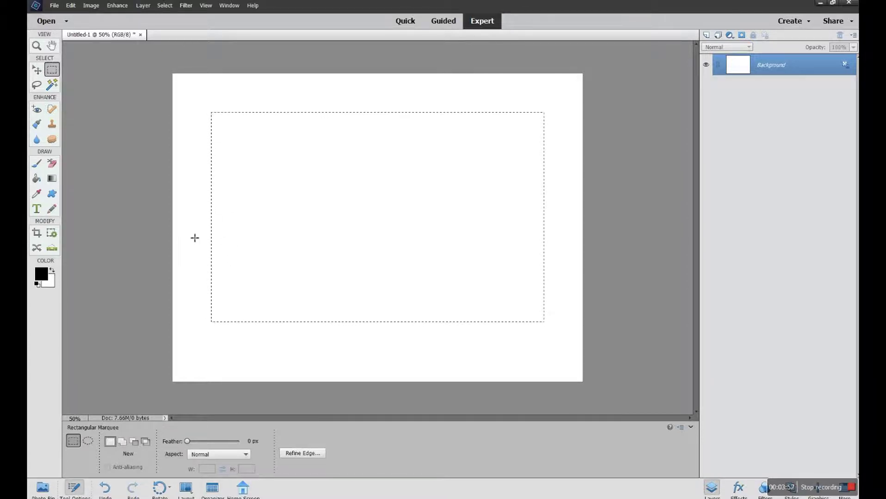
Step: Using Add mode, extend the selection with rectangles at its lower-left corner, bottom edge, lower-right corner and upper-right corner
click(121, 442)
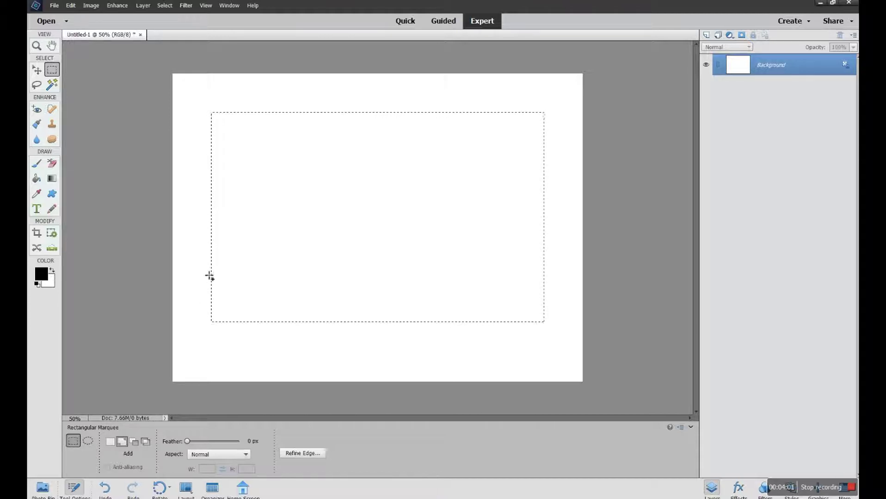
drag(191, 280, 188, 354)
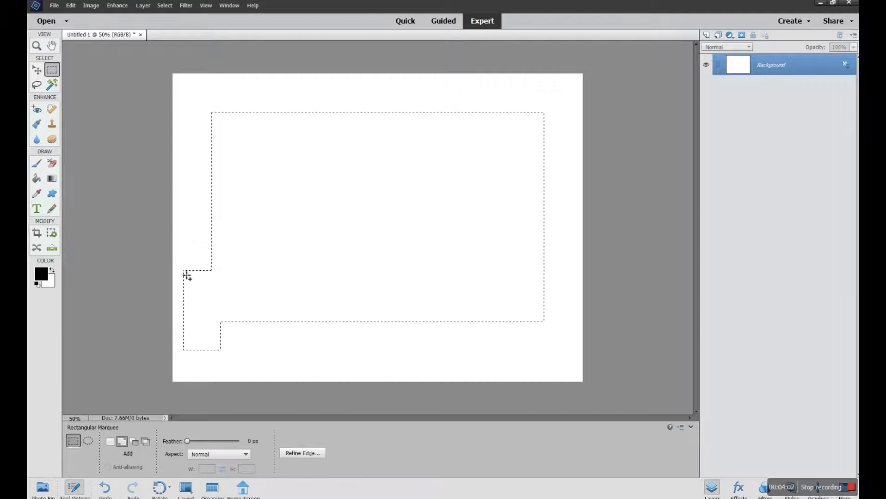
drag(342, 304, 438, 378)
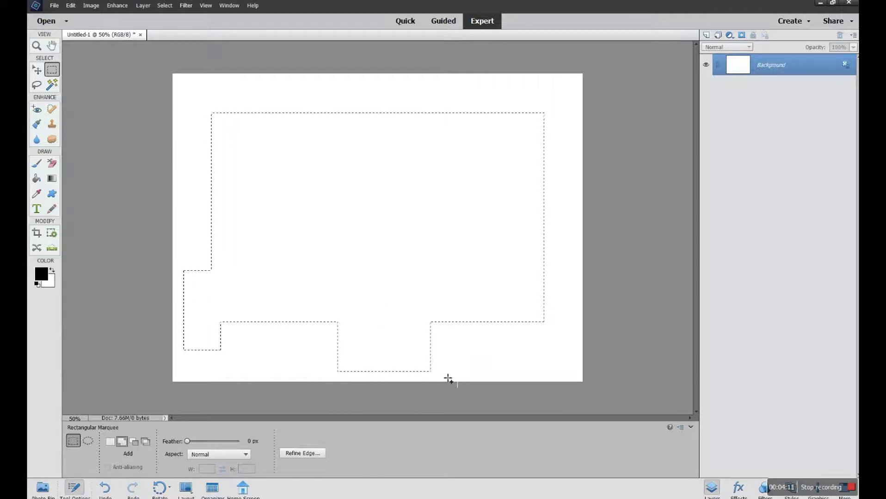
drag(465, 323, 564, 381)
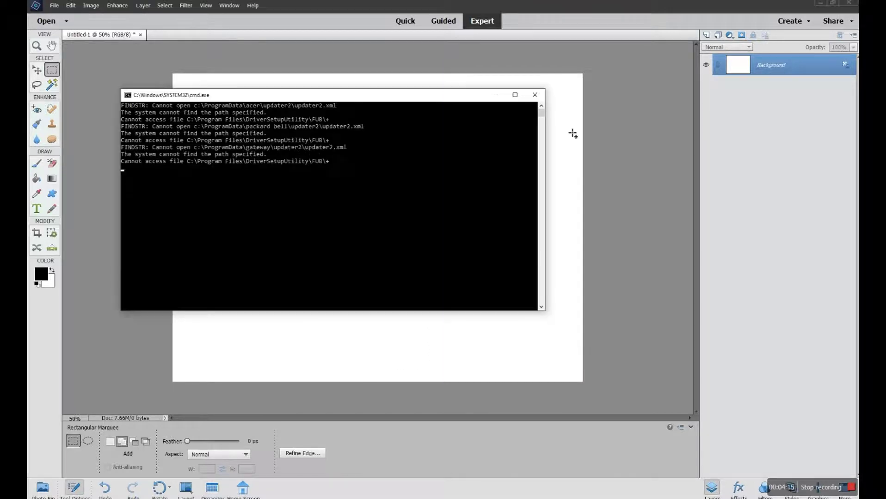
click(535, 95)
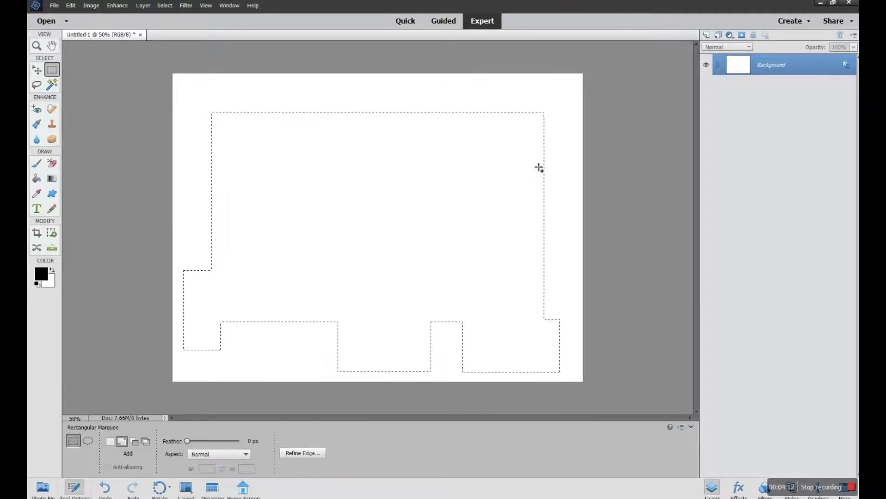
drag(498, 113, 581, 110)
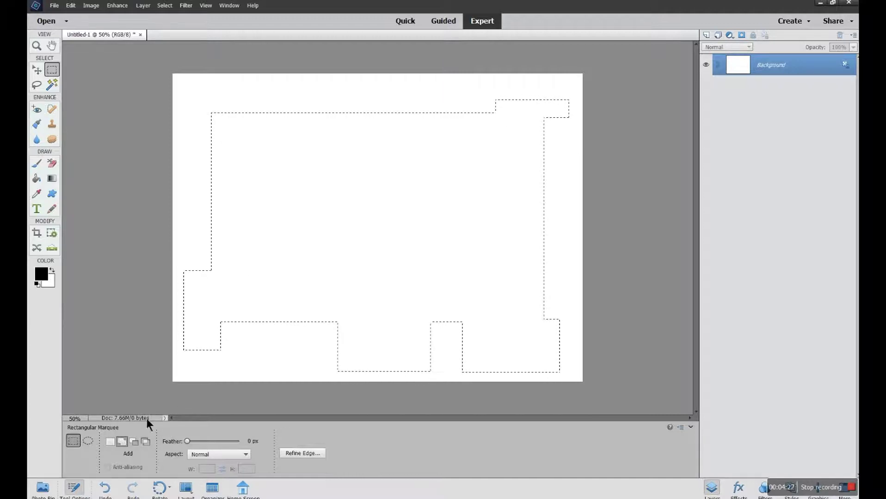
Step: Using Subtract mode, cut three rectangular notches out of the selection's top edge
click(133, 443)
drag(222, 113, 314, 170)
drag(339, 94, 405, 192)
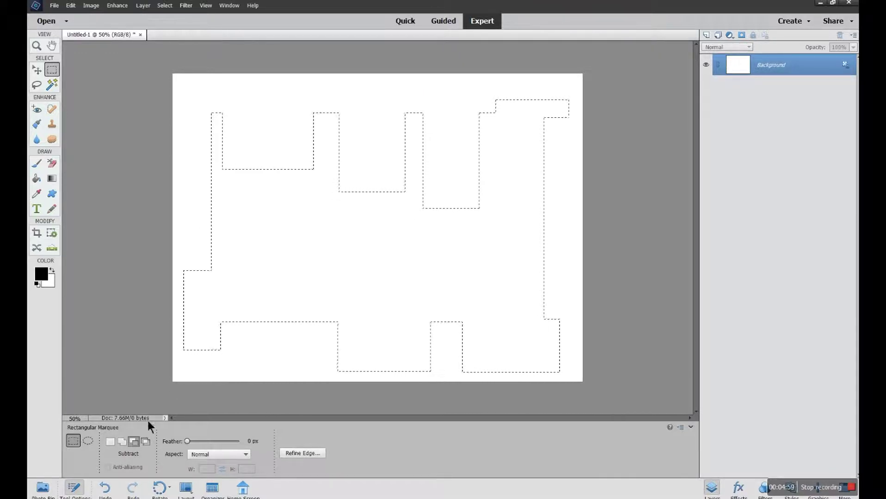
Step: Set the selection mode to Add and temporarily override it to subtract a rectangular notch from the selection's left edge
click(120, 443)
key(alt)
key(alt)
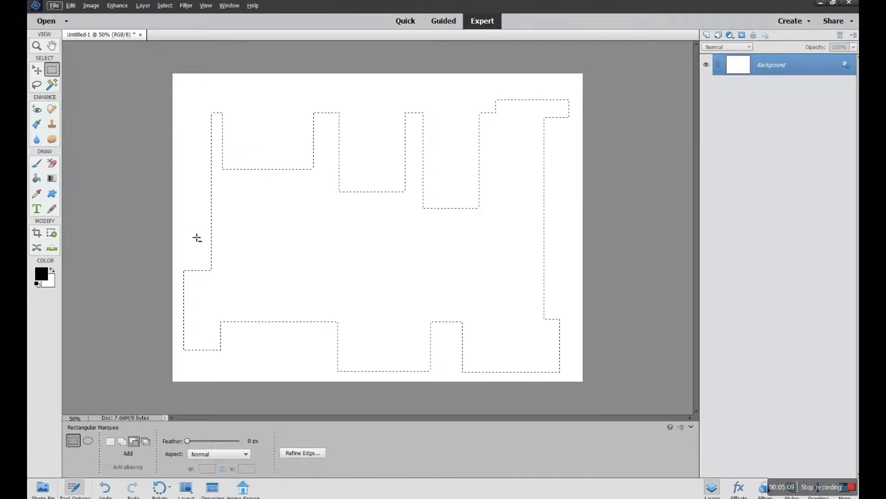
click(132, 441)
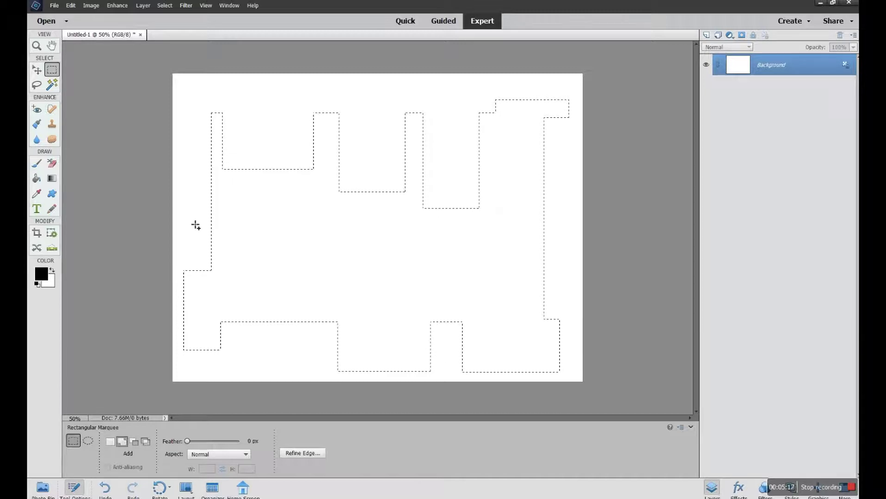
key(alt)
drag(261, 253, 276, 256)
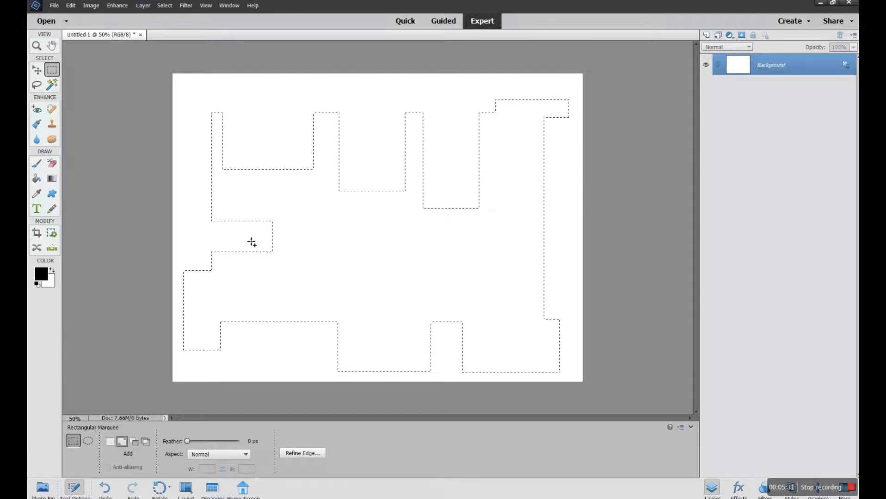
Step: Using Intersect mode, reduce the selection to its left part and further to a small area left of the canvas center
click(145, 442)
drag(213, 109, 334, 359)
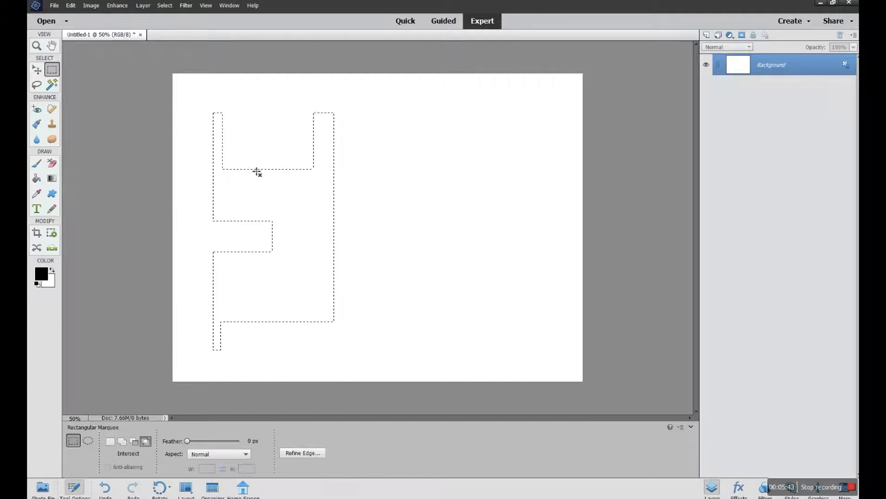
drag(336, 192, 377, 260)
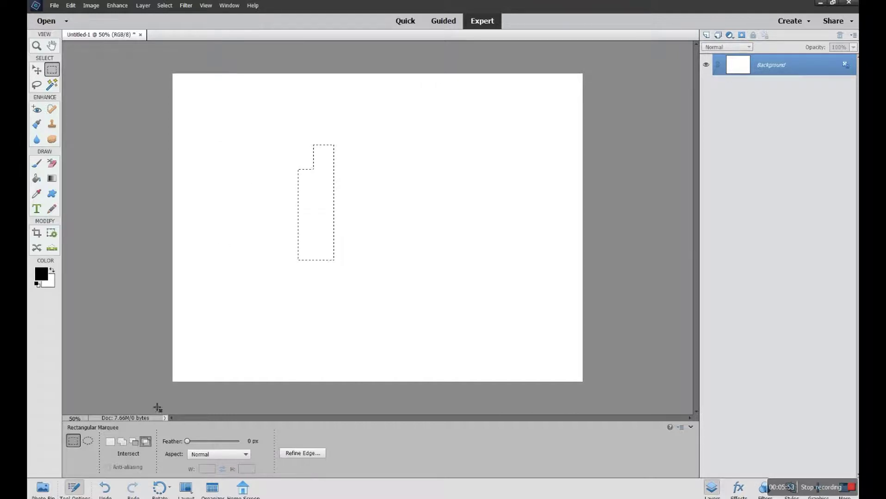
Step: Switch back to New mode, replace the selection with a large rectangle, and shift it slightly right and down
click(109, 442)
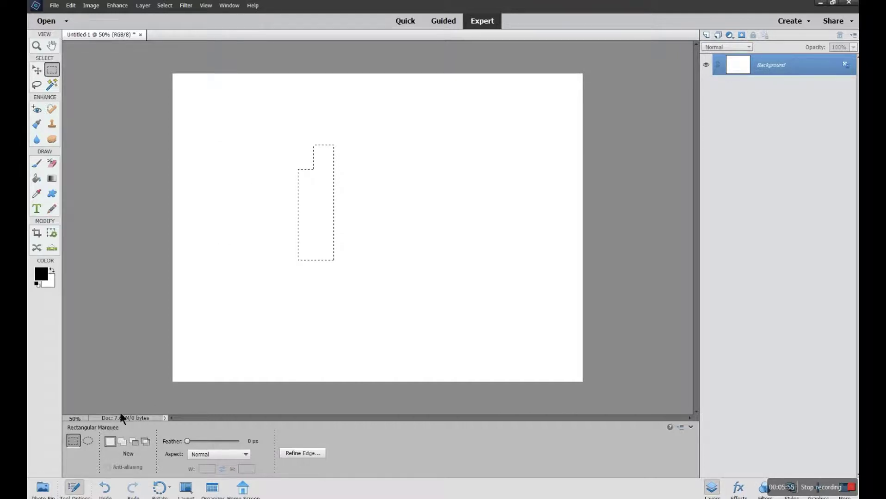
drag(208, 102, 541, 324)
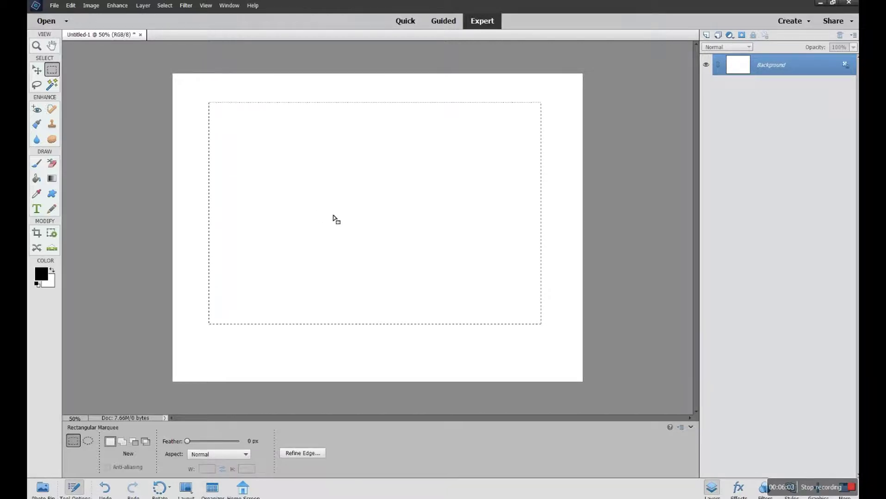
mouse_move(334, 211)
mouse_down()
mouse_move(332, 244)
mouse_move(356, 205)
mouse_move(340, 220)
mouse_move(347, 216)
mouse_up()
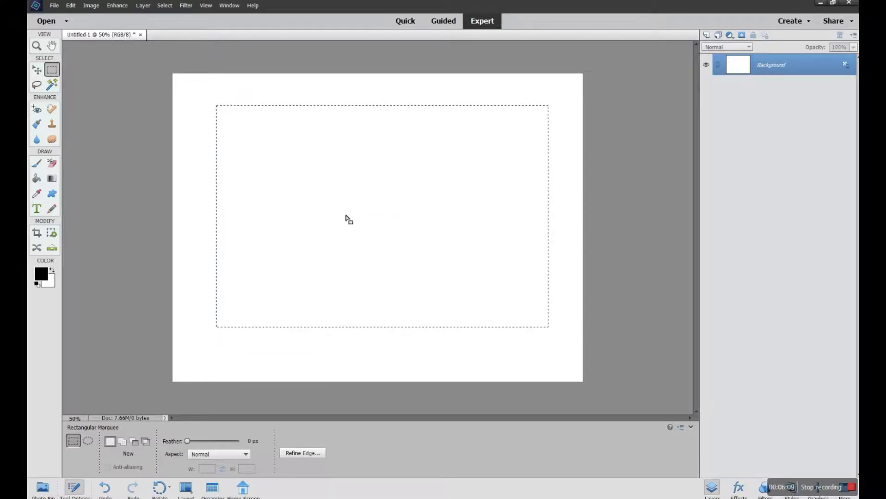
Step: Clear the existing selection and draw a smaller rectangular selection around the middle of the canvas
click(355, 209)
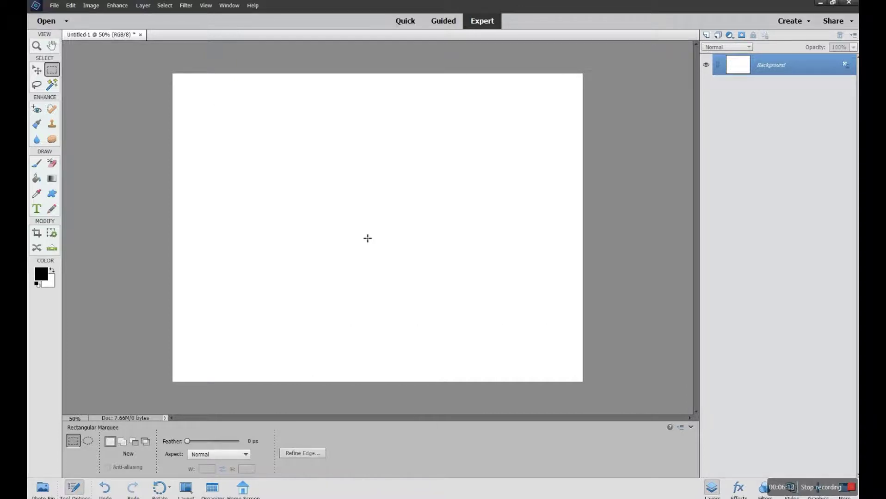
drag(224, 125, 465, 291)
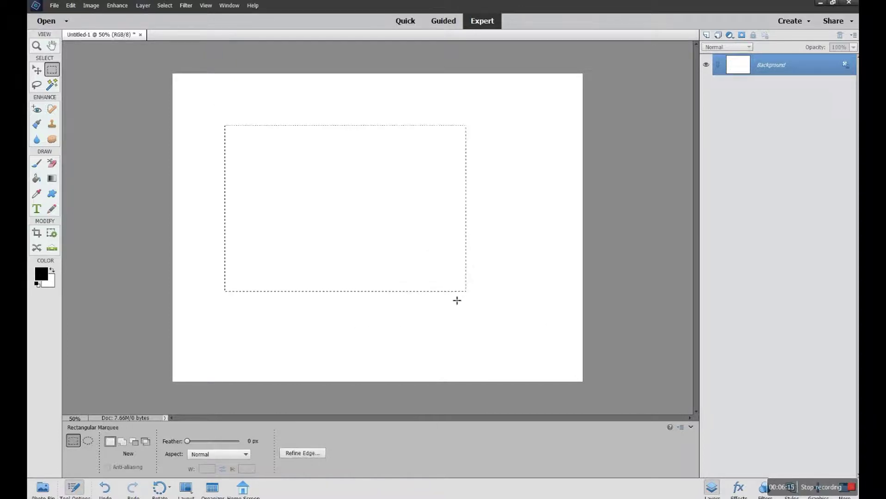
click(341, 188)
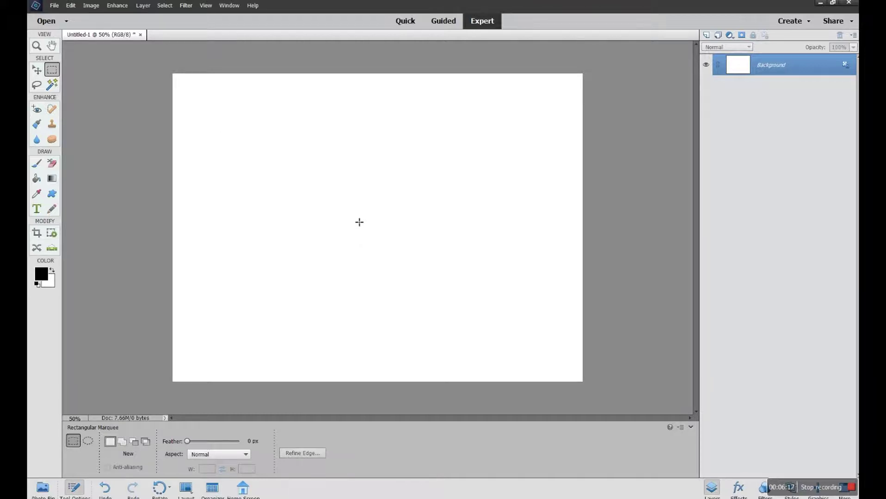
drag(278, 144, 467, 276)
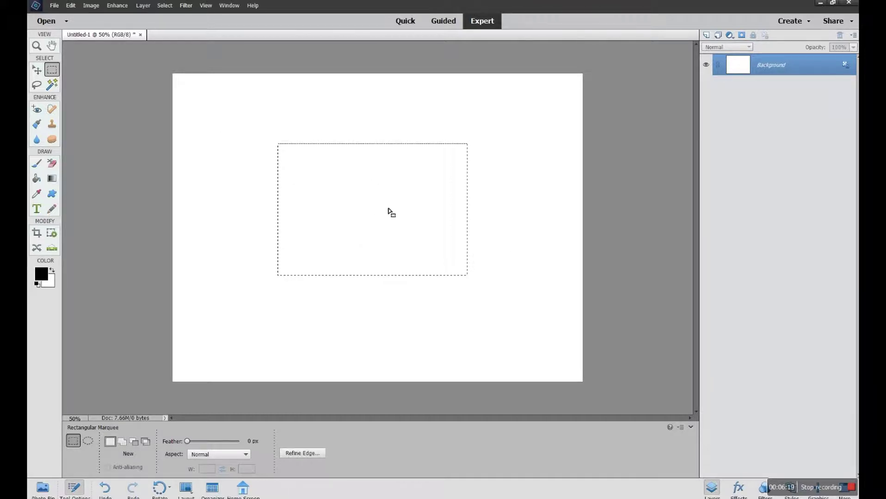
Step: Replace the current selection with a wide rectangle around the canvas center, and remove it with the Deselect command
click(391, 212)
drag(251, 161, 506, 323)
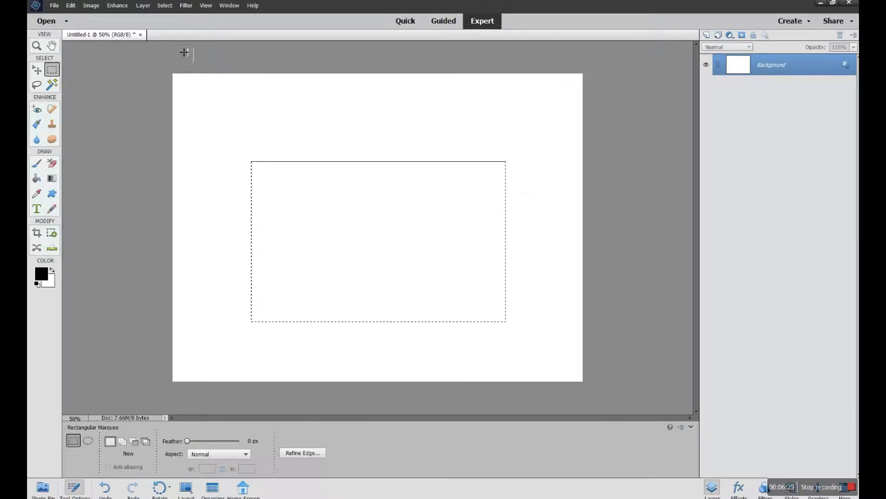
click(162, 6)
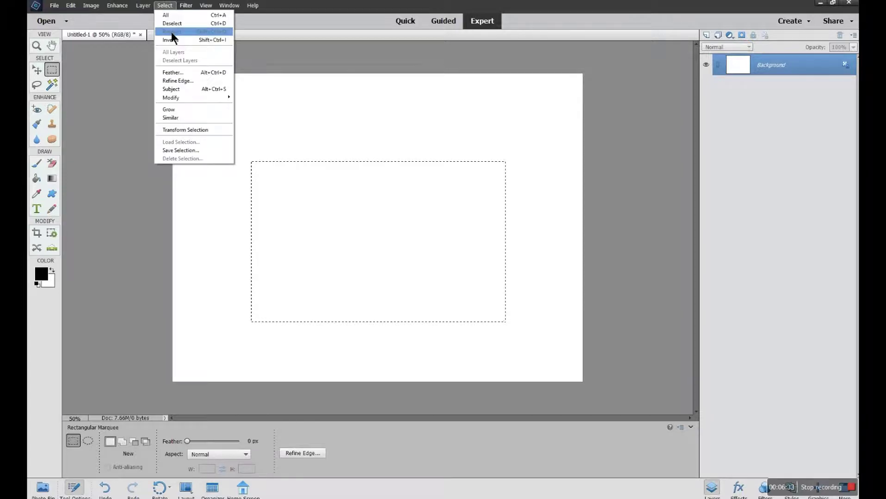
click(172, 24)
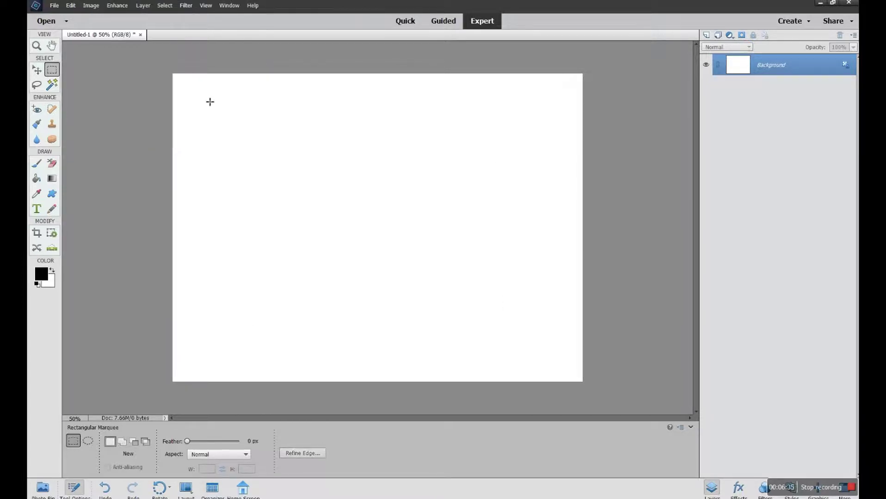
Step: Draw a rectangular selection starting near the canvas's upper-left corner and deselect it again
drag(223, 106, 485, 302)
click(163, 6)
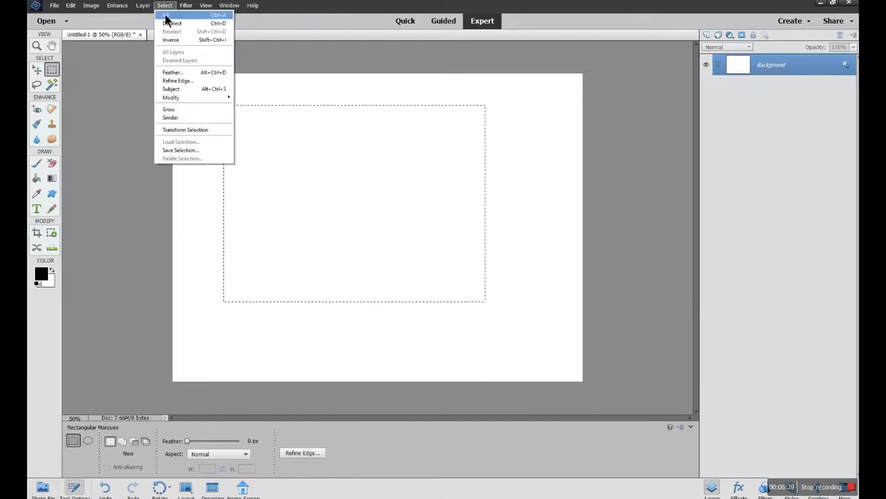
click(167, 23)
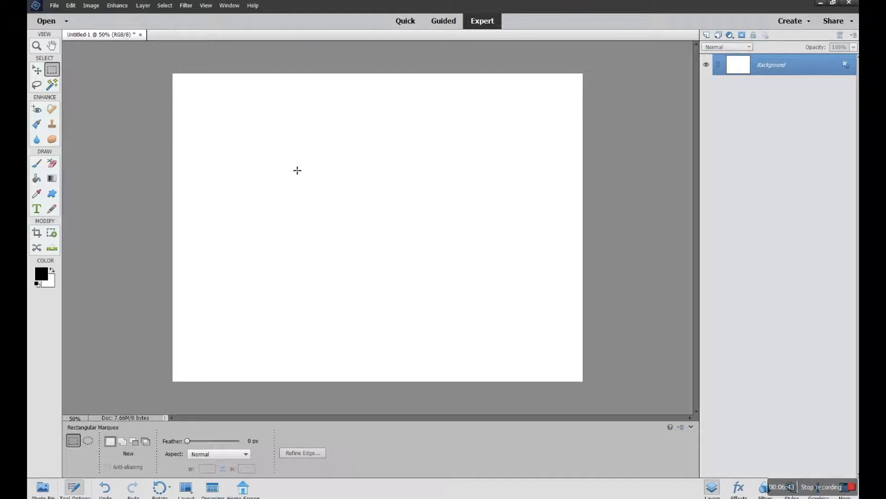
Step: Draw a large rectangular selection across the middle of the canvas and try out the Feather setting, returning it to 0 px
drag(217, 131, 531, 327)
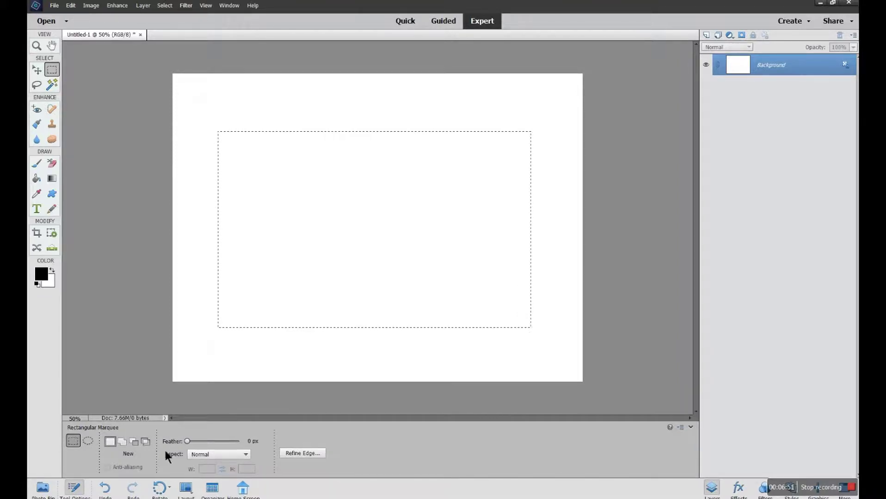
mouse_move(187, 442)
mouse_down()
mouse_move(196, 445)
mouse_move(187, 443)
mouse_up()
drag(189, 443, 201, 446)
drag(208, 442, 188, 442)
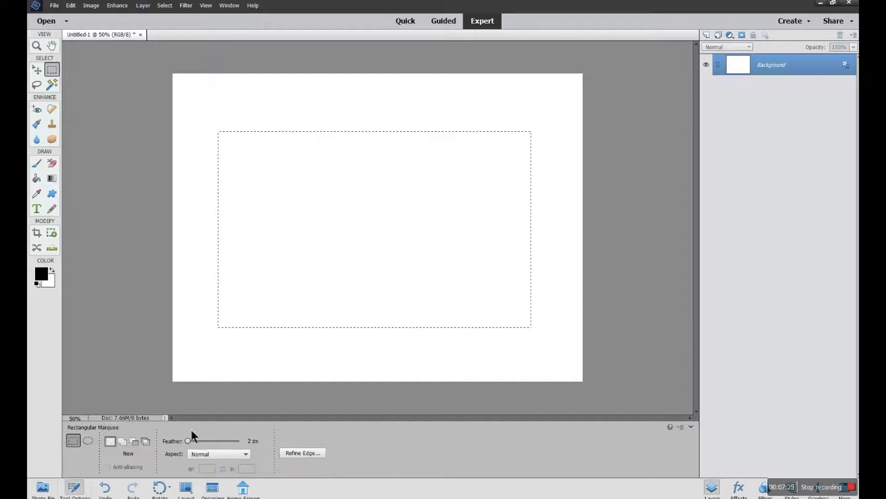
drag(185, 443, 182, 443)
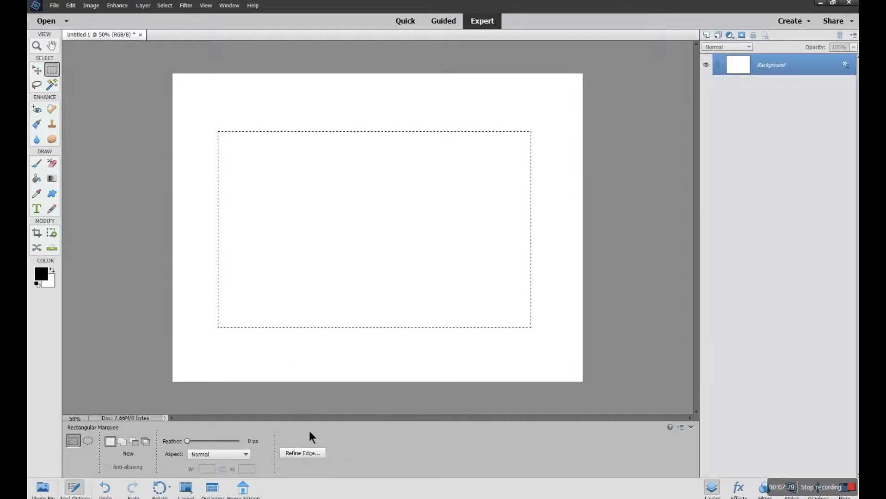
Step: Open Refine Edge for the selection and preview it in the On Layers, Reveal Layer and On Black views
click(300, 453)
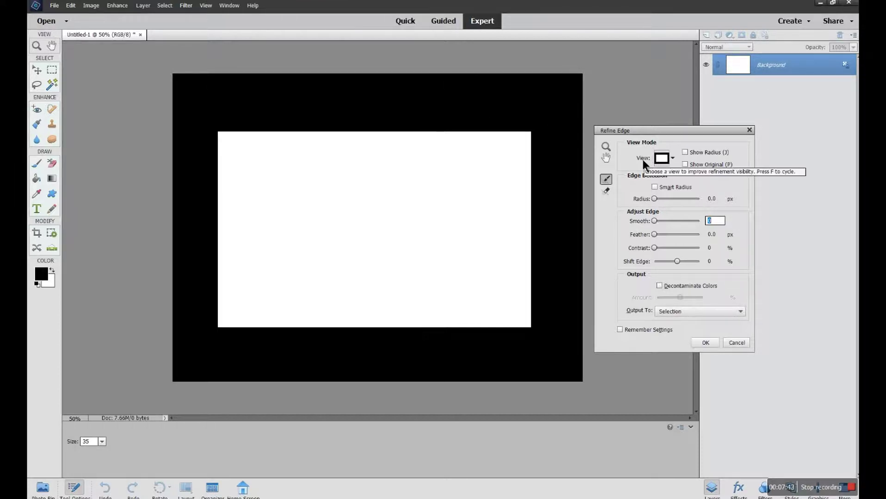
click(671, 158)
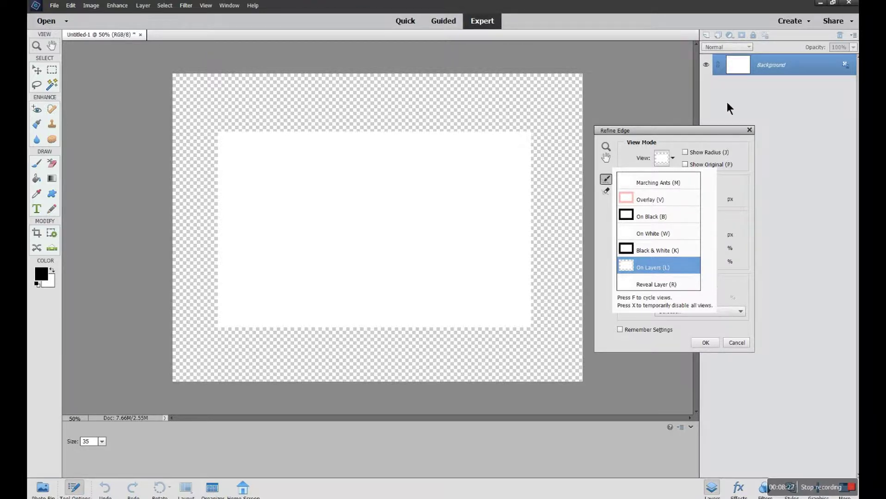
click(652, 289)
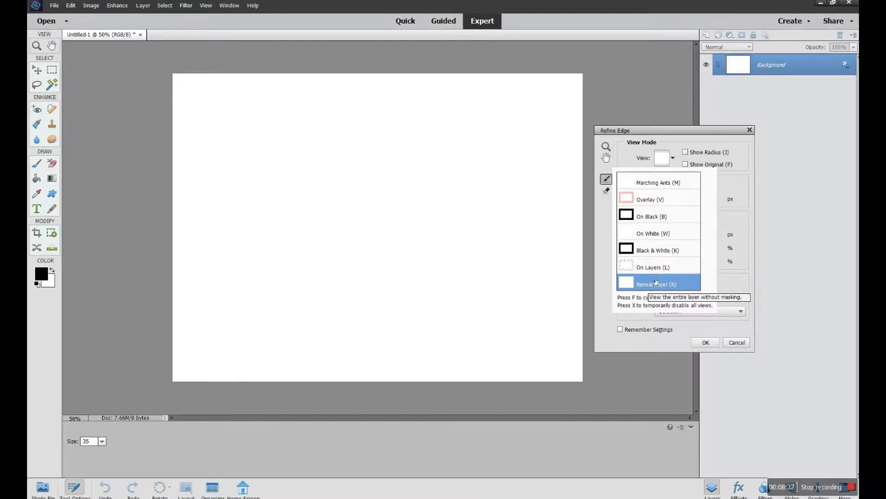
click(654, 220)
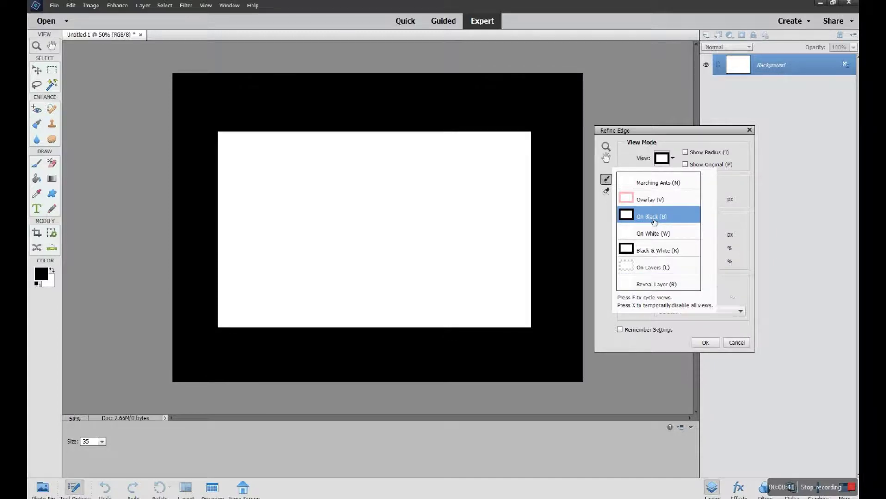
click(753, 170)
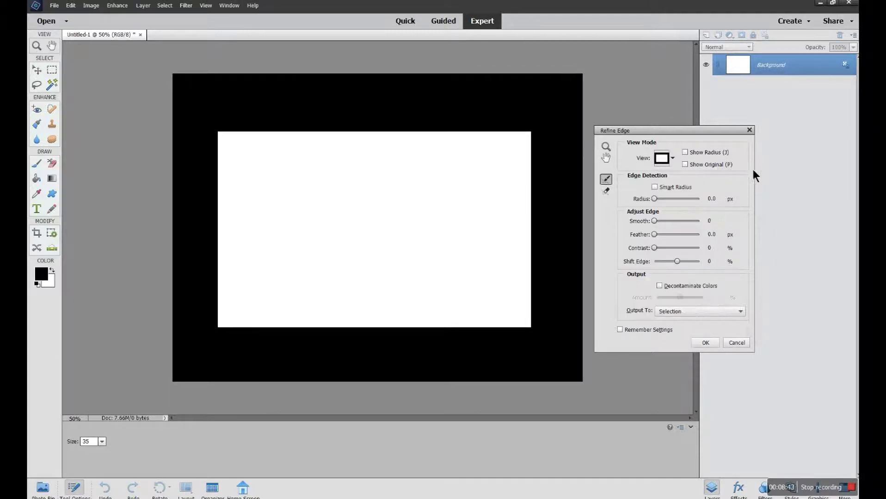
Step: Try various Feather and Smooth amounts in Refine Edge, leaving Smooth at 0 and Feather at 0.2 px
drag(653, 235, 673, 234)
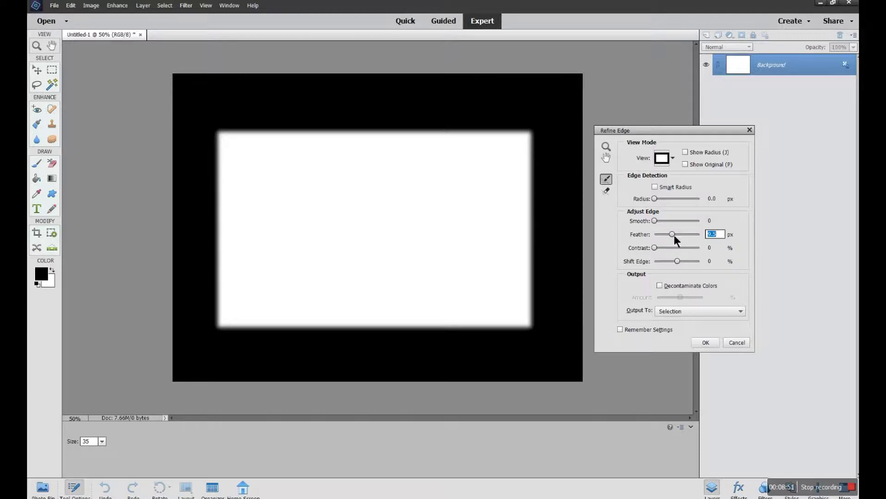
drag(674, 234, 665, 234)
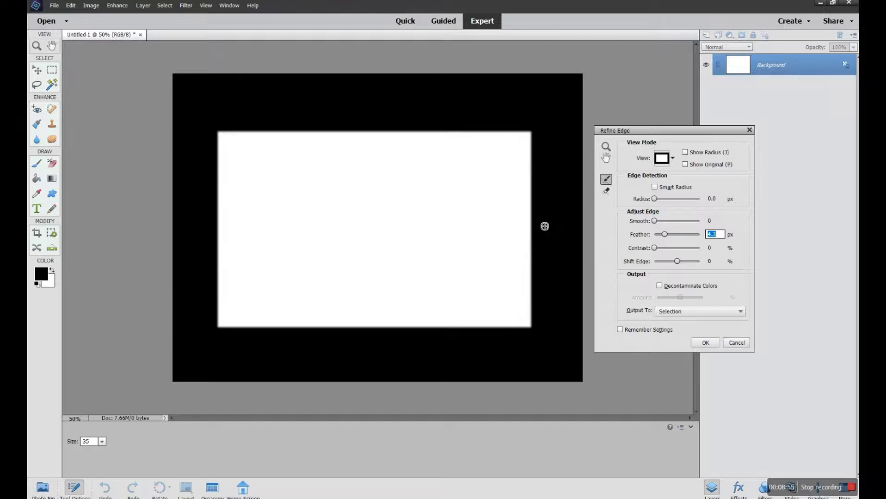
drag(659, 234, 580, 233)
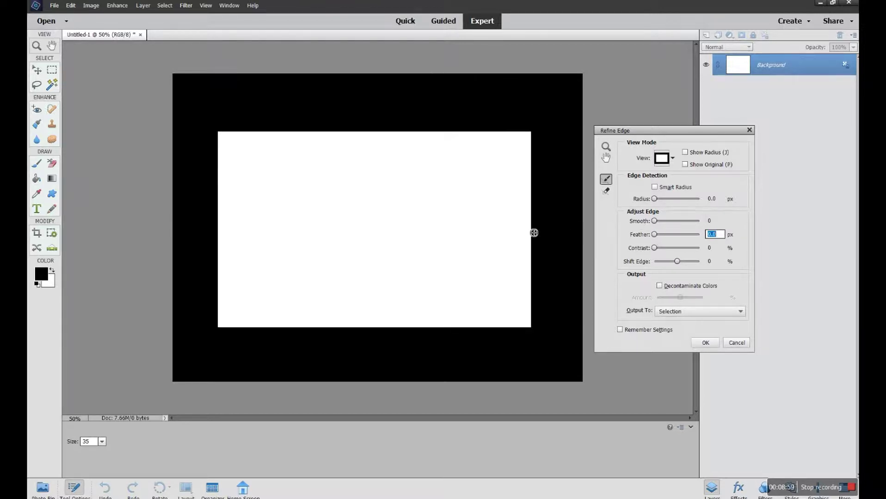
drag(652, 235, 670, 234)
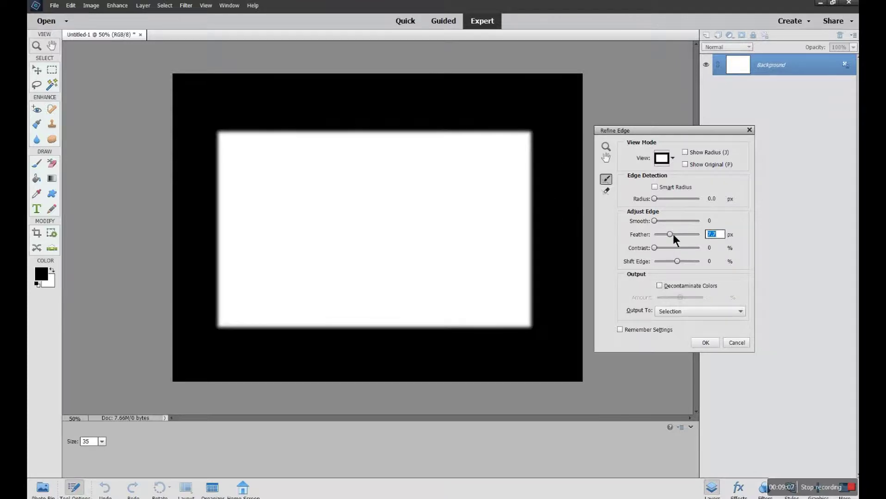
mouse_move(670, 233)
mouse_down()
mouse_move(653, 233)
mouse_move(655, 221)
mouse_move(674, 220)
mouse_move(653, 233)
mouse_up()
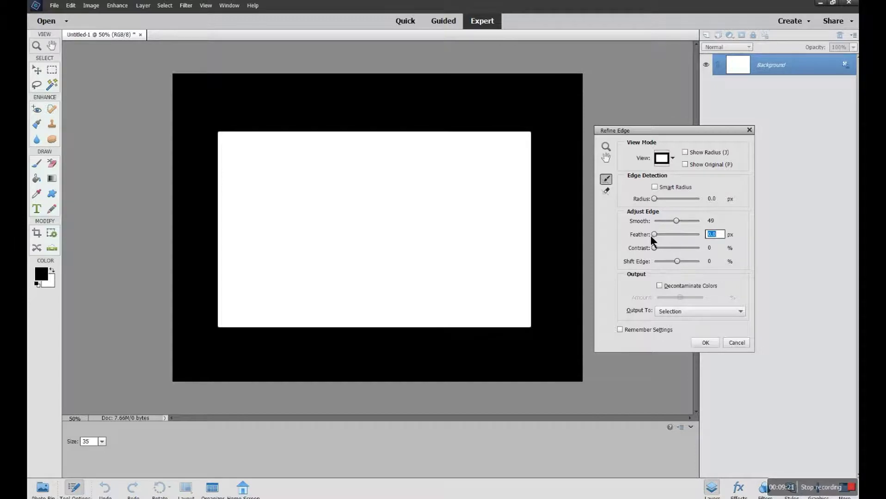
drag(675, 221, 657, 222)
click(661, 235)
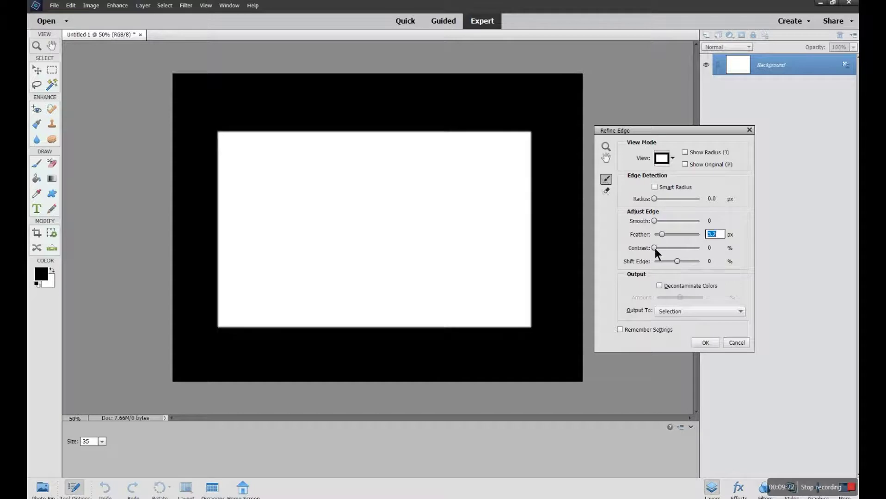
mouse_move(653, 249)
mouse_down()
mouse_move(680, 247)
mouse_move(651, 247)
mouse_move(654, 234)
mouse_up()
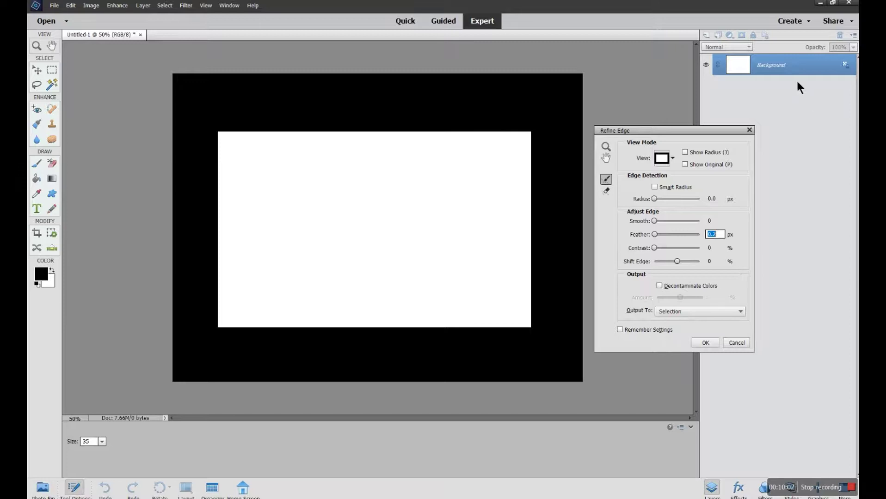
Step: Review the Output To choices in Refine Edge, keep Selection, and cancel the refinement
click(740, 311)
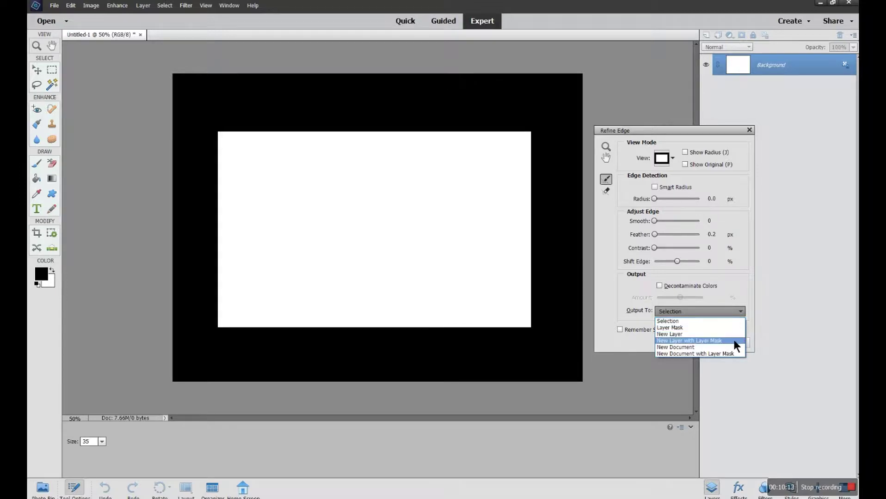
click(742, 315)
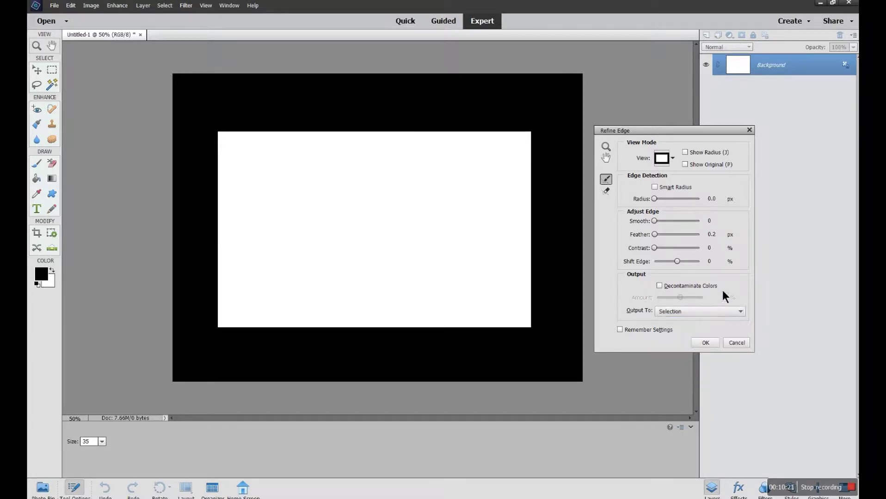
click(731, 345)
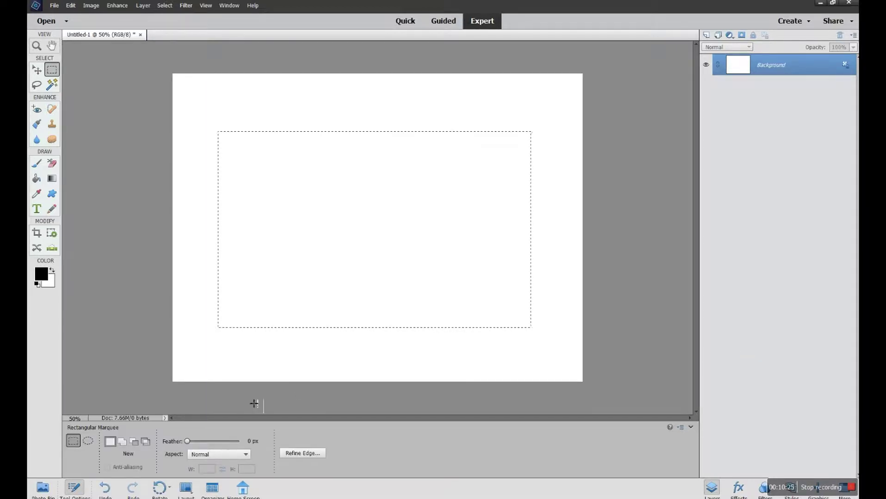
Step: Review the Rectangular Marquee's aspect options and keep Normal
click(246, 454)
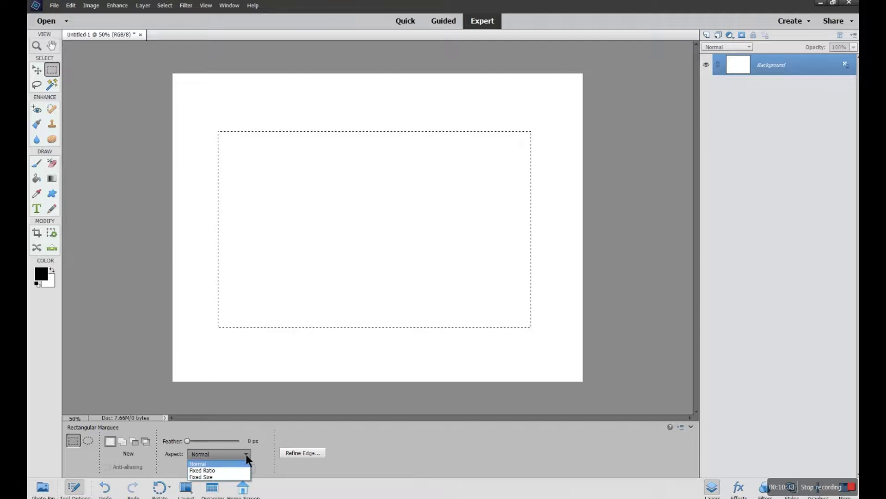
click(218, 464)
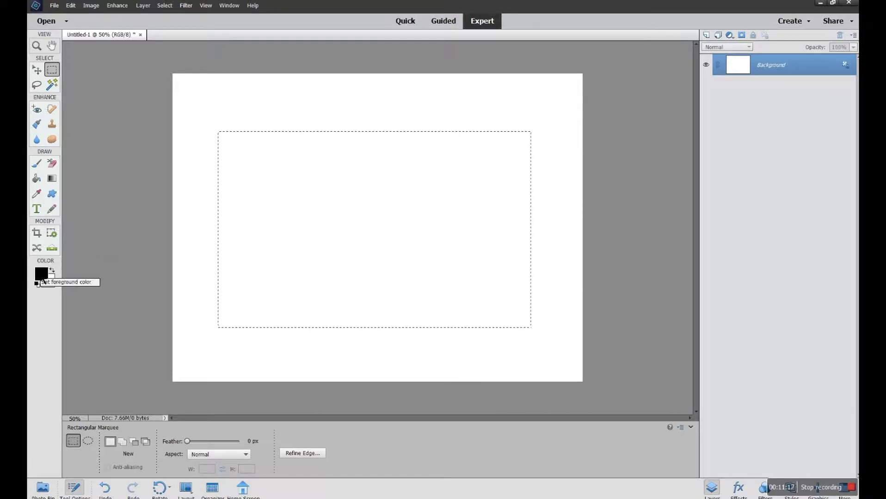
Step: Set the foreground color to blue (#176bde) and fill the rectangular selection with it using the Paint Bucket
click(42, 276)
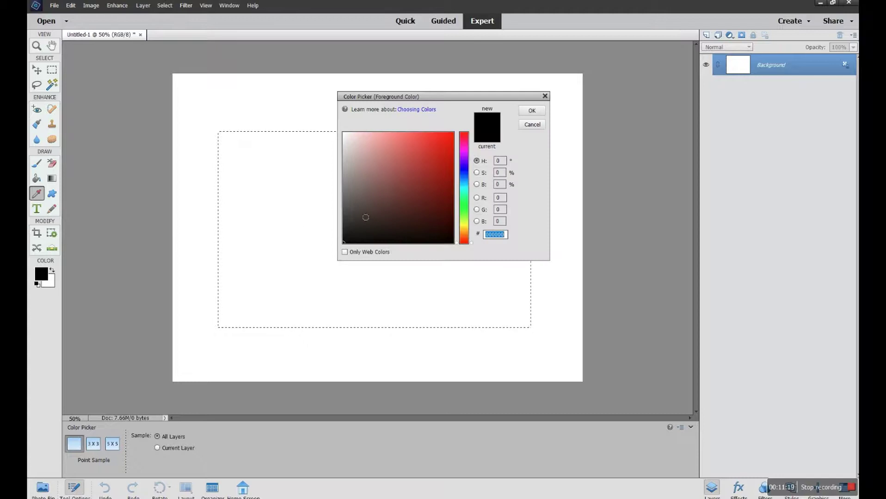
click(465, 171)
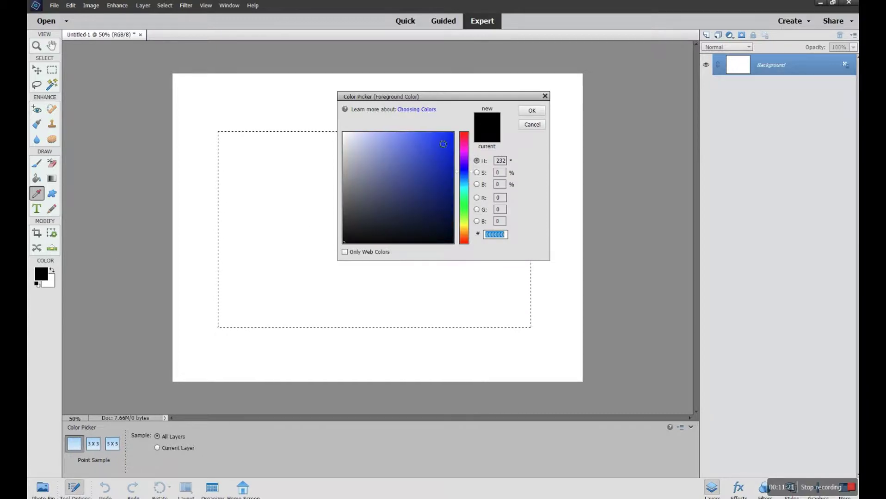
mouse_move(462, 183)
mouse_down()
mouse_move(463, 167)
mouse_move(462, 203)
mouse_move(465, 162)
mouse_move(464, 201)
mouse_move(463, 176)
mouse_up()
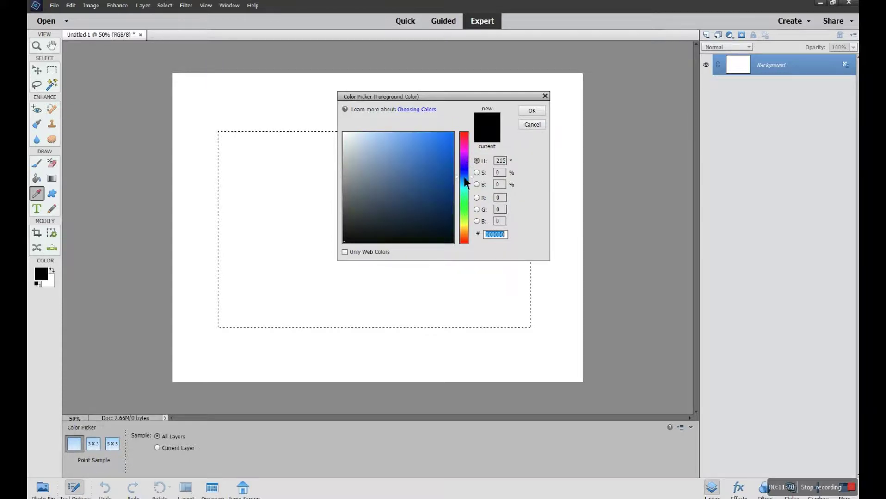
click(445, 148)
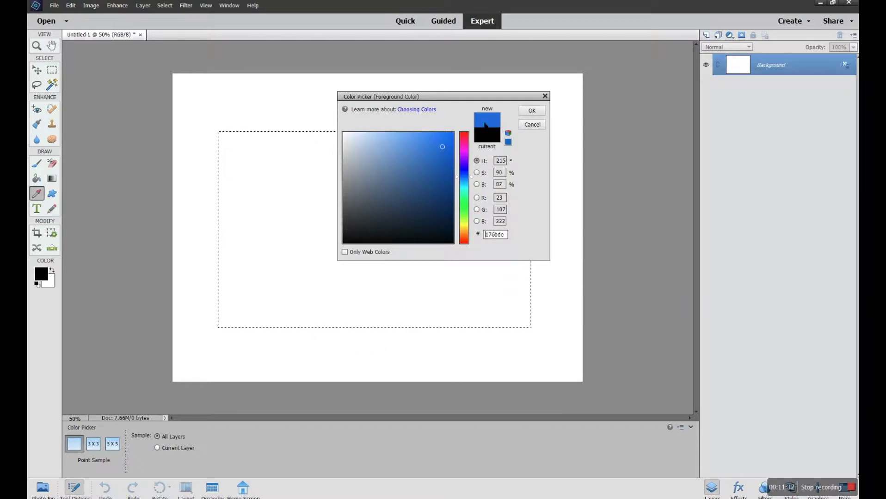
click(529, 114)
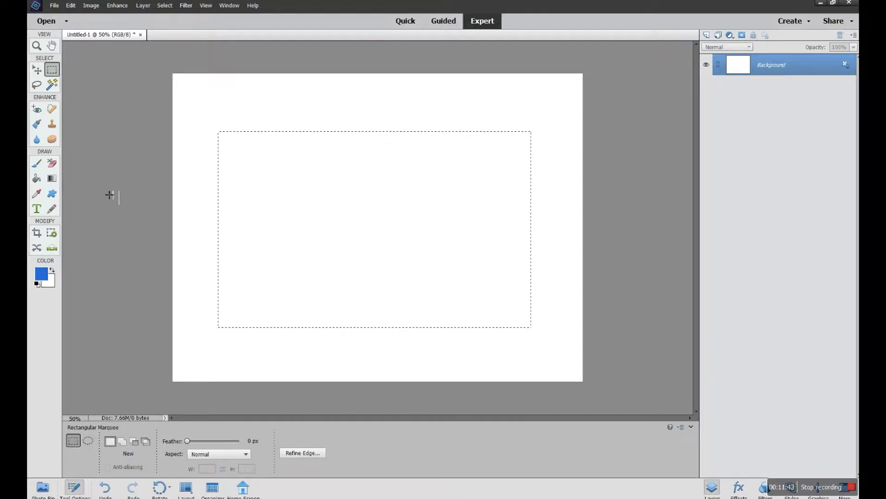
click(36, 181)
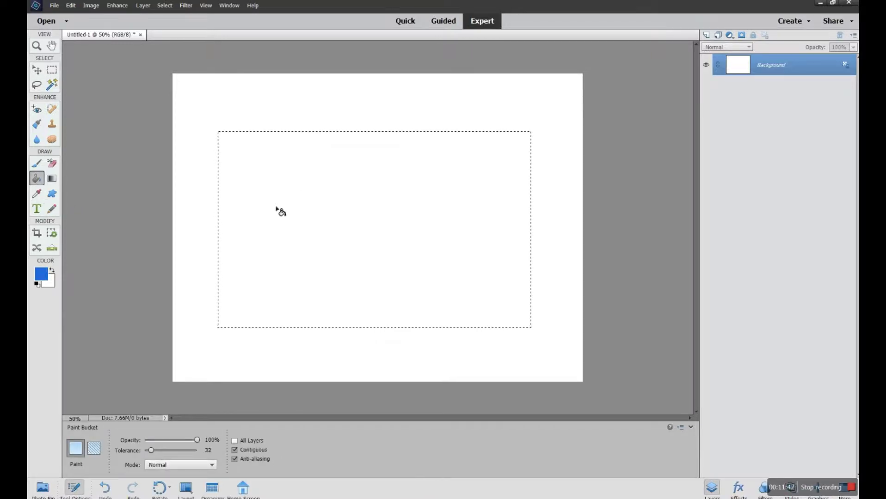
click(345, 204)
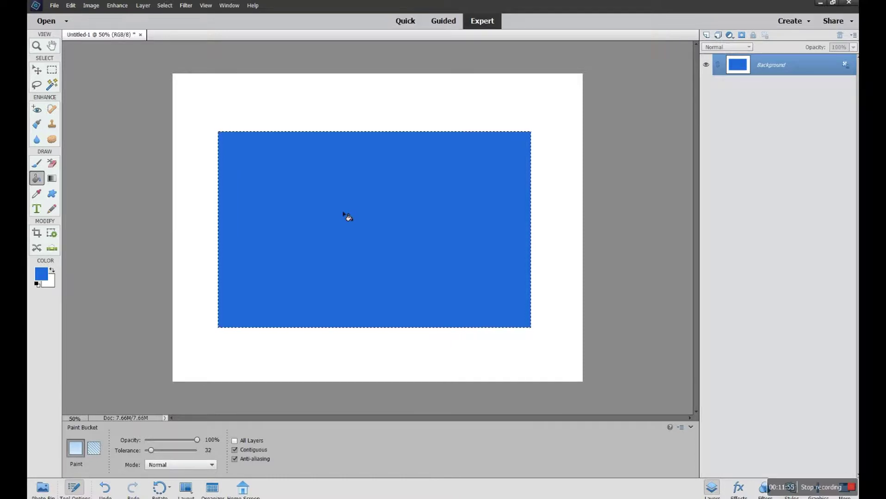
Step: Set the foreground color to green (#17dc5d) and fill the rectangular selection with it using the Paint Bucket
click(45, 278)
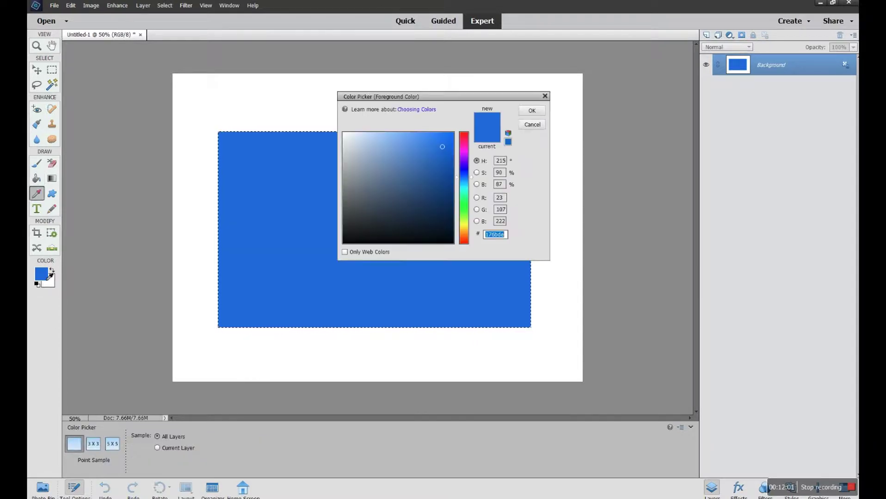
click(461, 199)
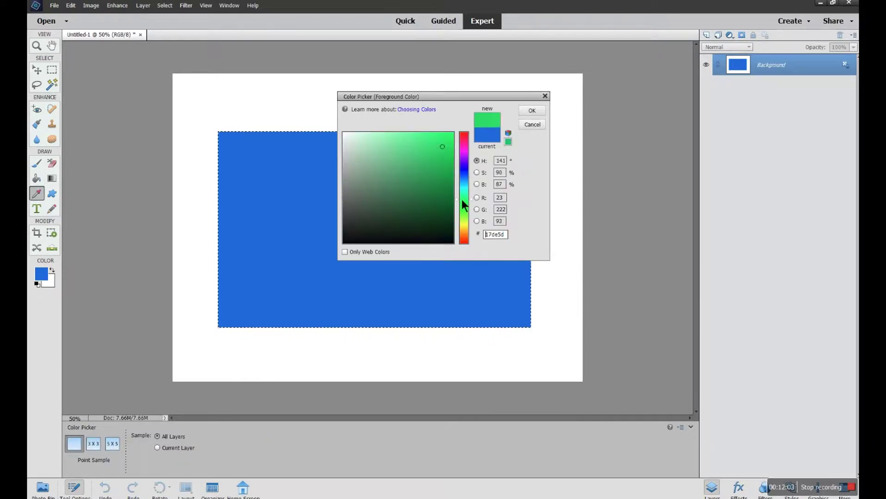
click(442, 148)
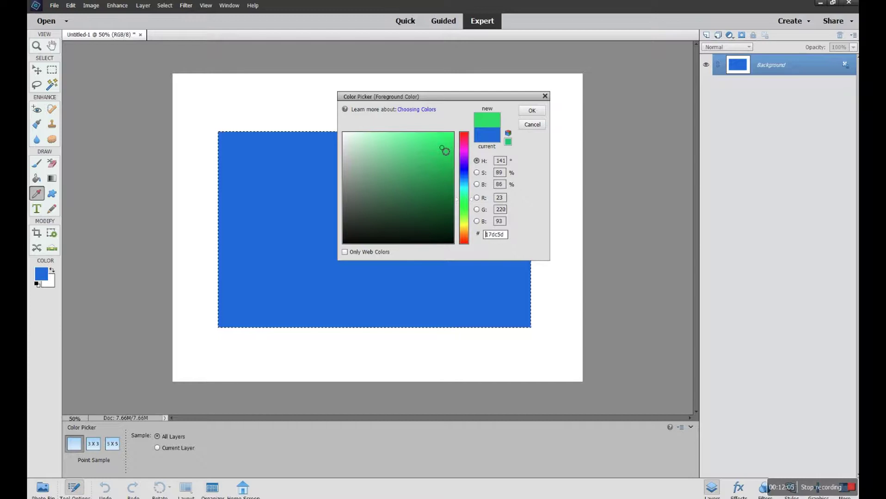
click(537, 112)
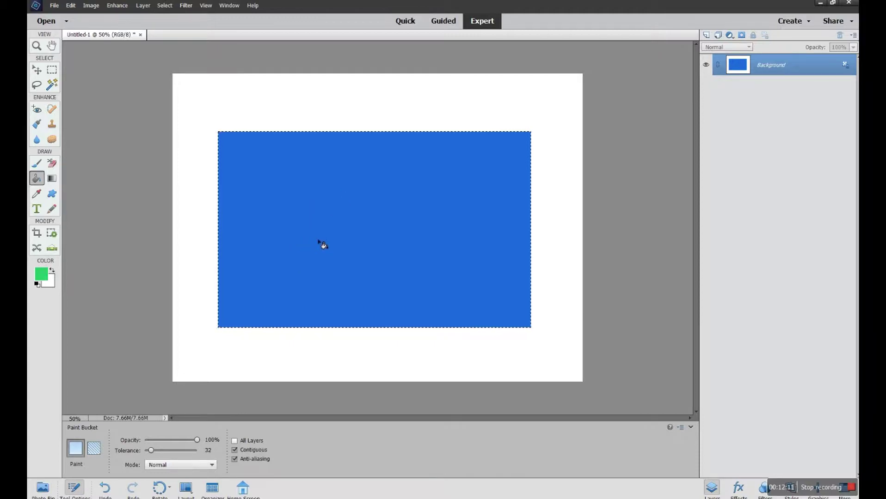
click(361, 225)
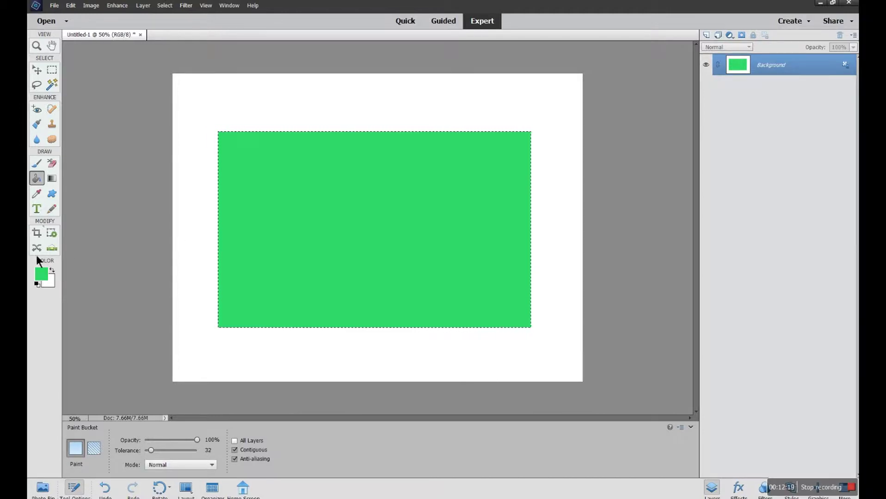
Step: Change the foreground color to deep blue (#112ee0) and refill the rectangular selection with the Paint Bucket
click(40, 274)
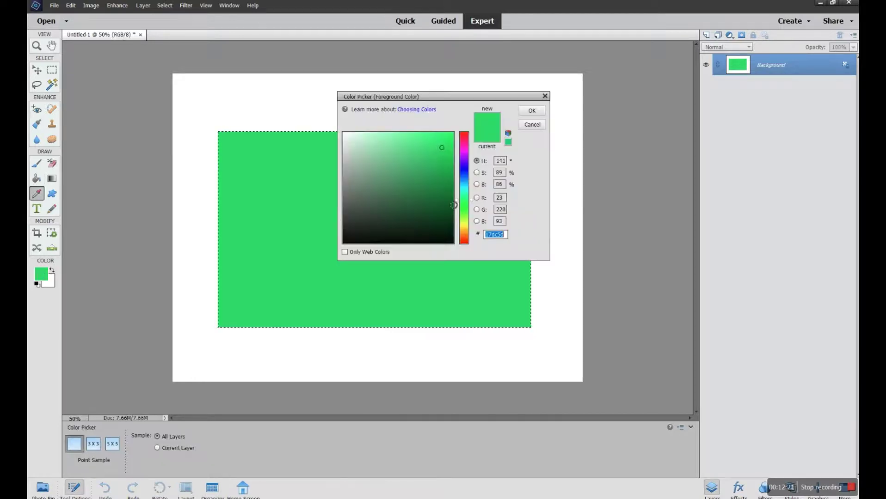
click(464, 176)
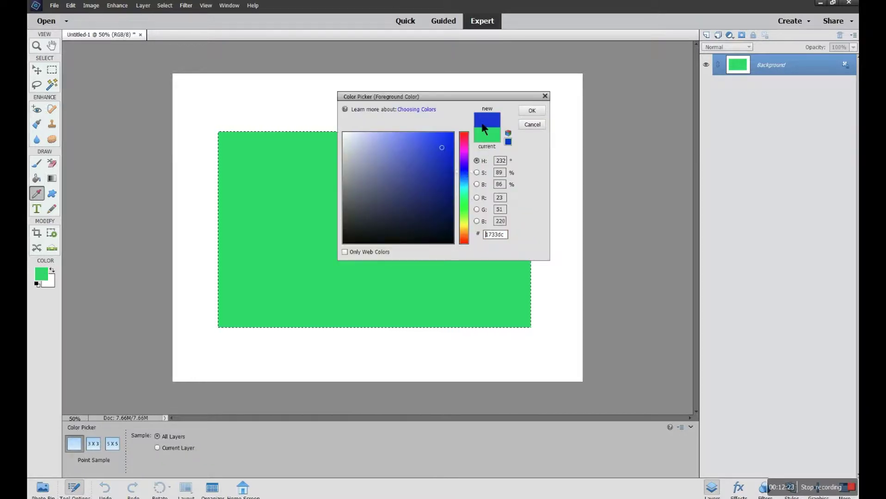
click(445, 145)
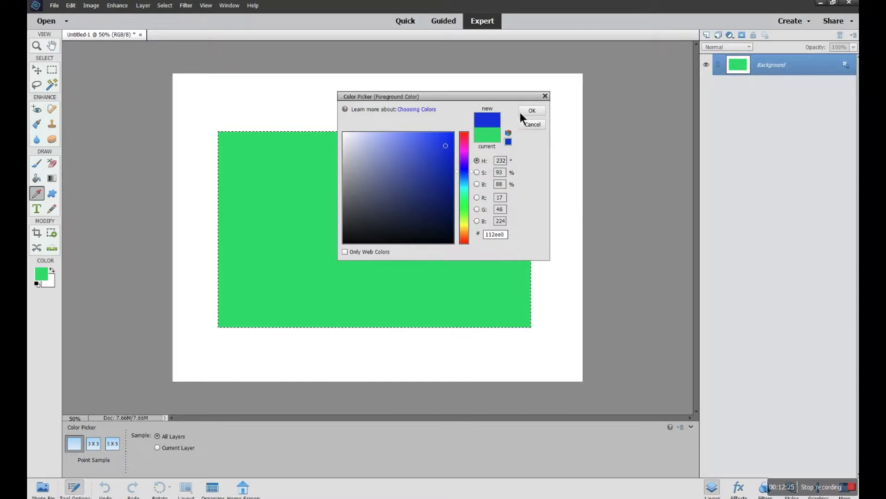
click(522, 111)
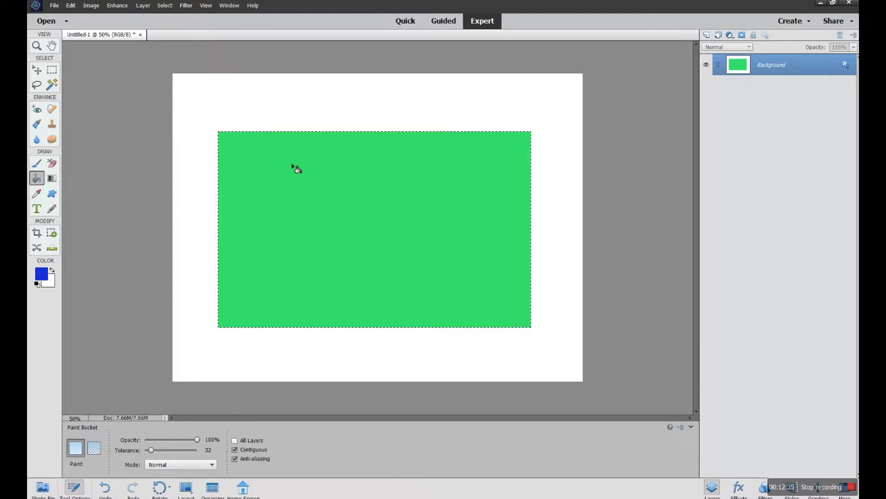
click(297, 180)
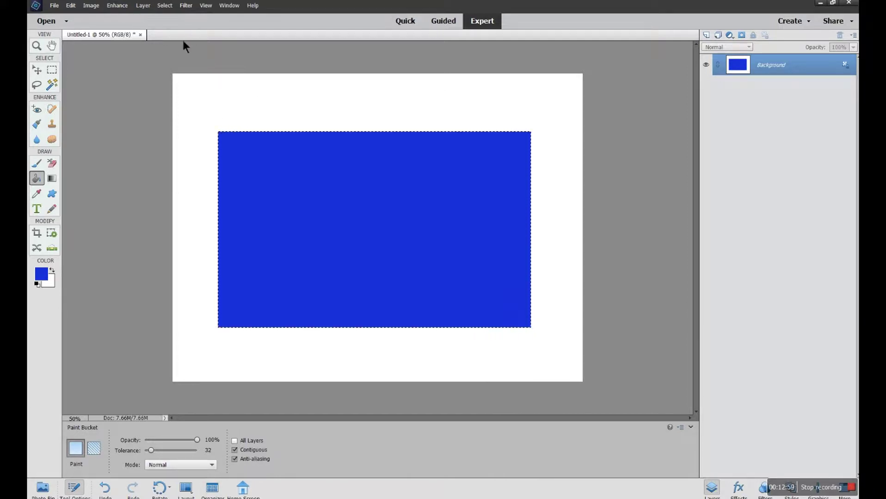
Step: Invert the selection and fill the border around the blue rectangle with orange (#ef5f10) using the Paint Bucket
click(169, 9)
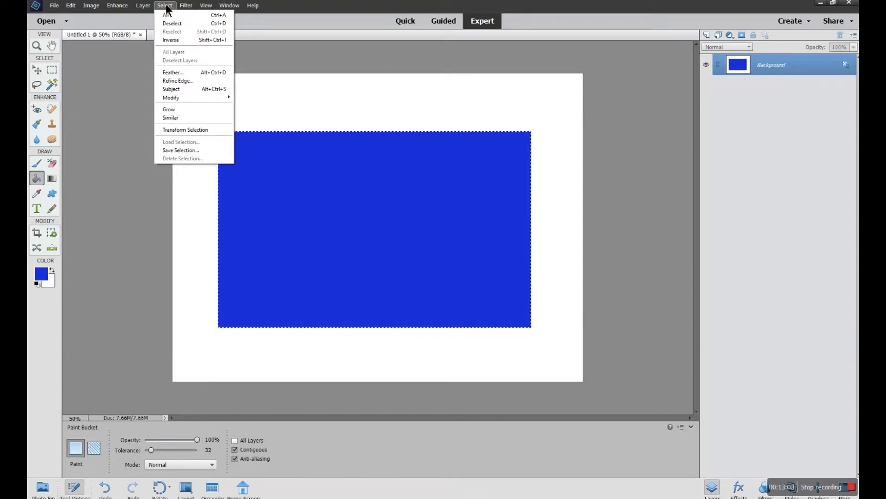
click(166, 40)
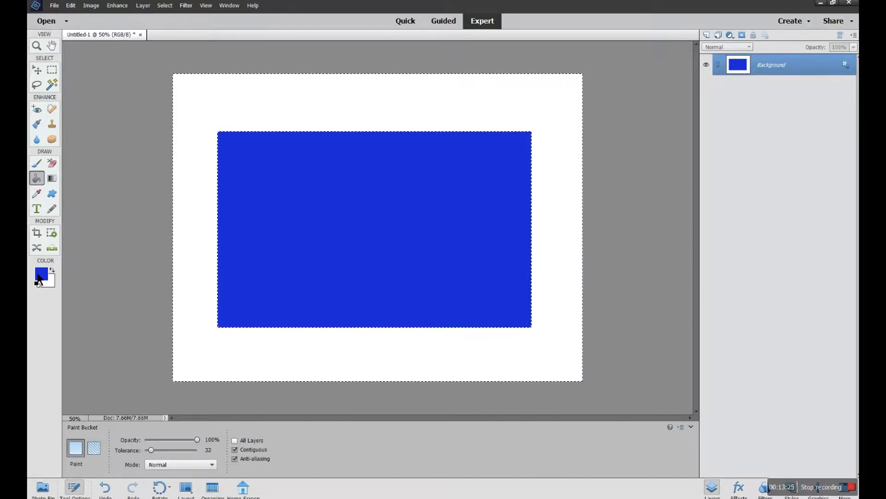
click(36, 193)
click(42, 274)
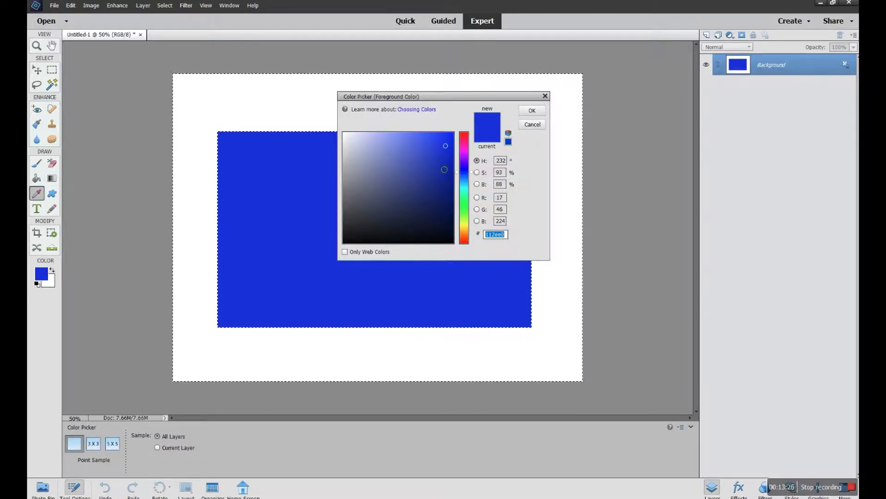
click(462, 235)
click(446, 138)
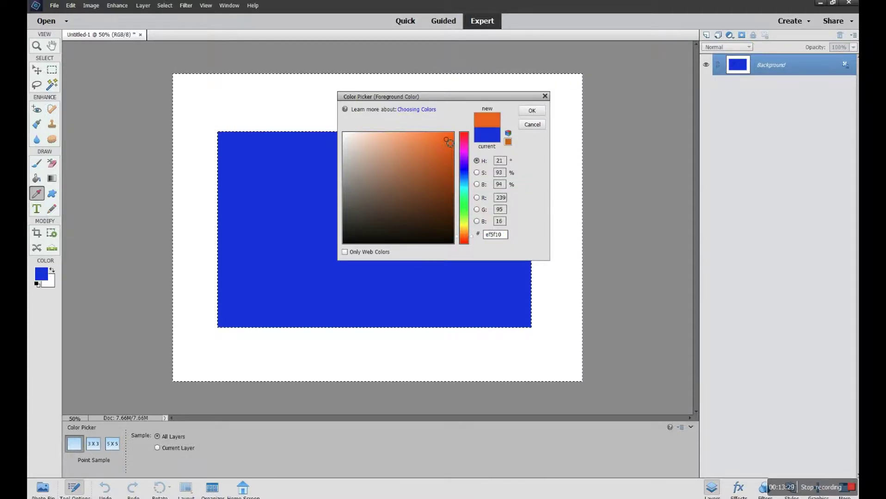
click(532, 111)
key(k)
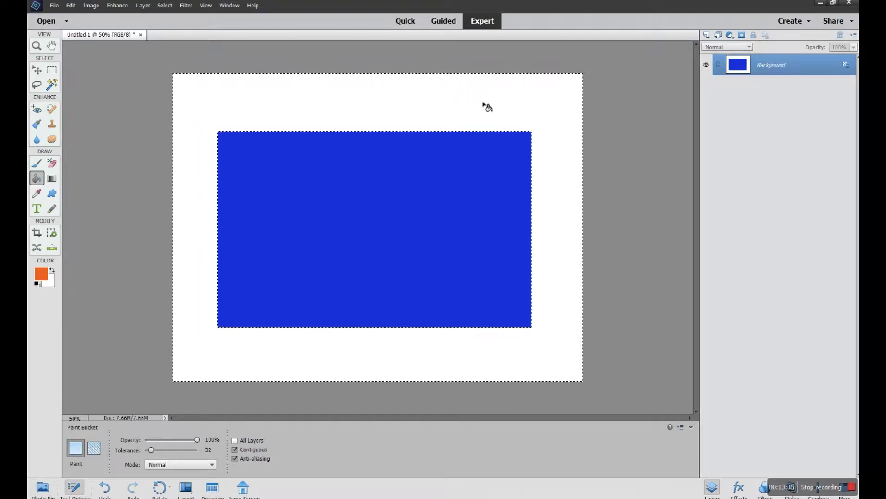
click(202, 100)
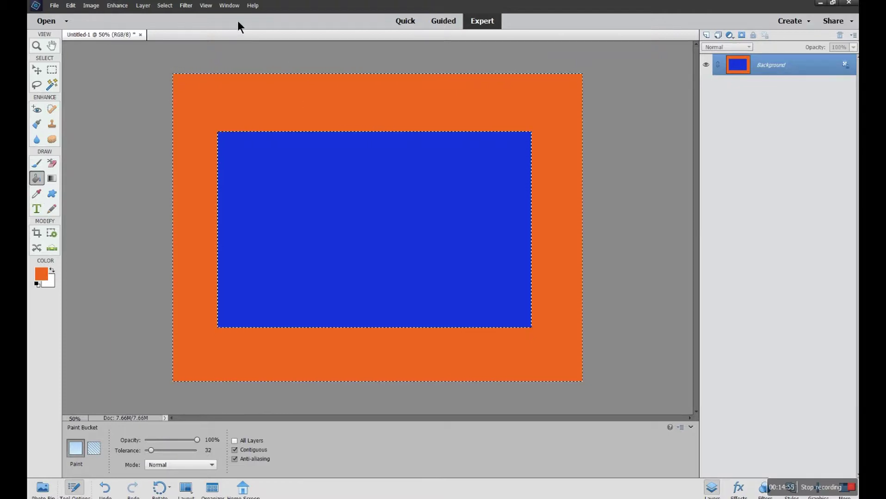
Step: Show the document's History and delete its first Rectangular Marquee state together with all the states that follow it
click(224, 9)
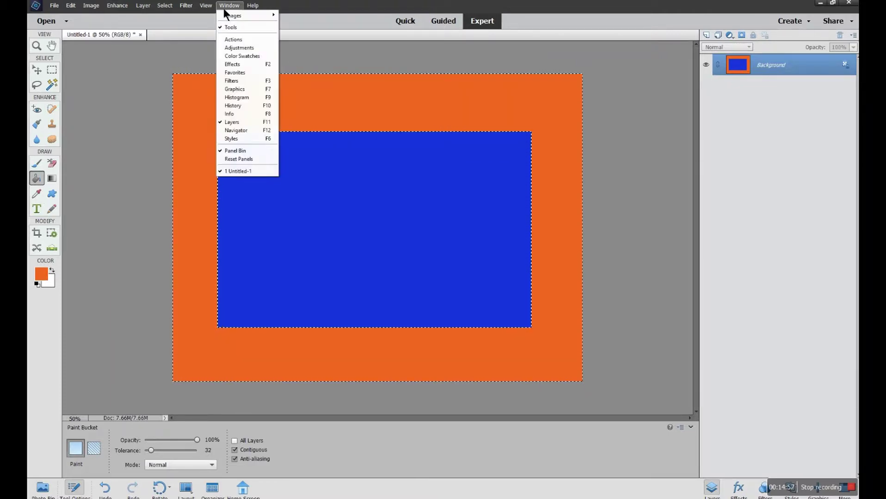
click(228, 105)
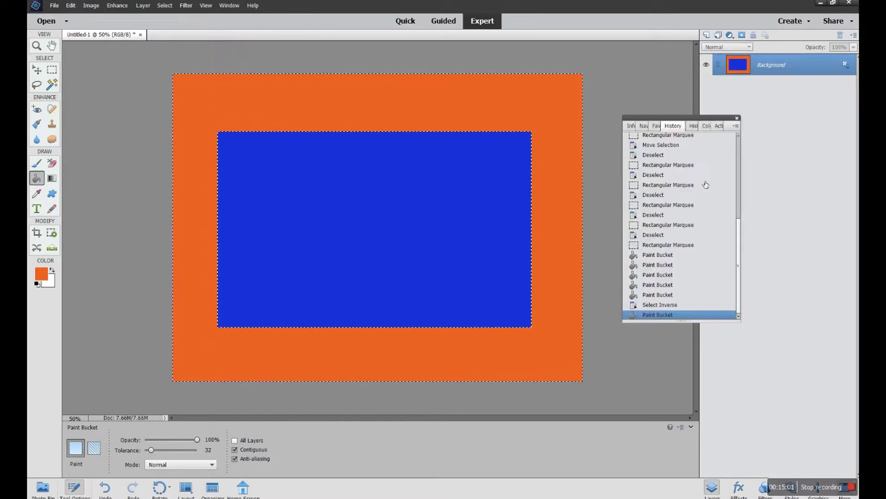
drag(737, 259, 731, 168)
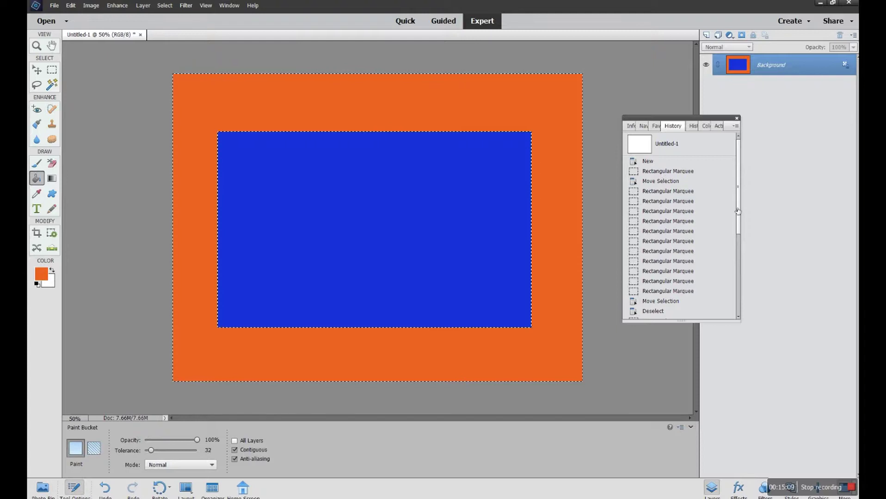
mouse_move(740, 209)
mouse_down()
mouse_move(735, 281)
mouse_move(745, 304)
mouse_move(736, 202)
mouse_up()
click(665, 172)
right_click(663, 175)
click(676, 177)
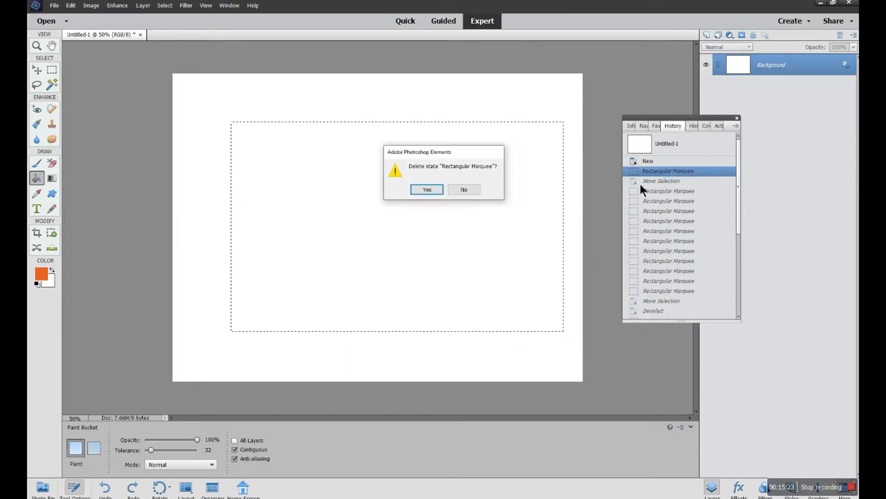
click(427, 190)
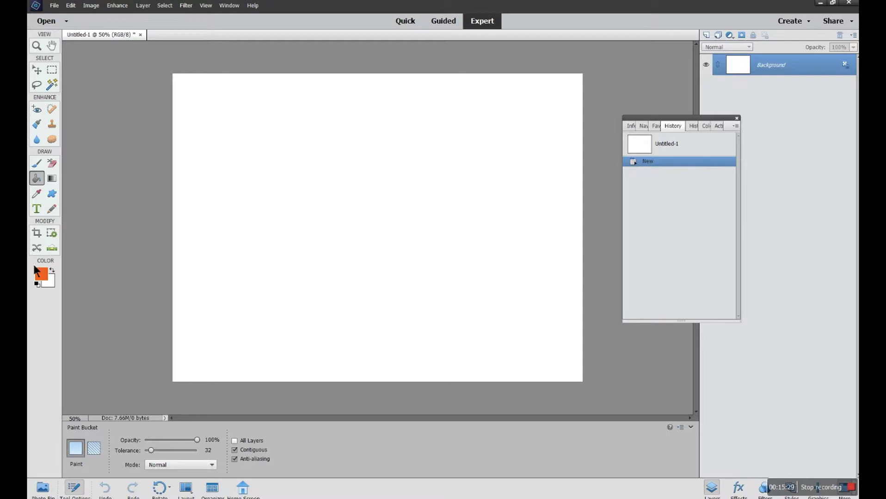
Step: Reset the foreground and background colors to default and draw a large Elliptical Marquee selection across the canvas
click(36, 285)
click(51, 70)
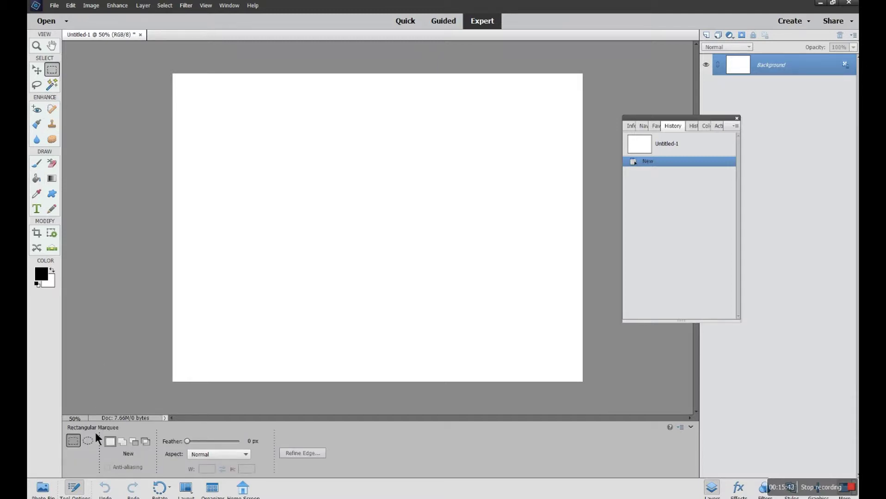
click(88, 442)
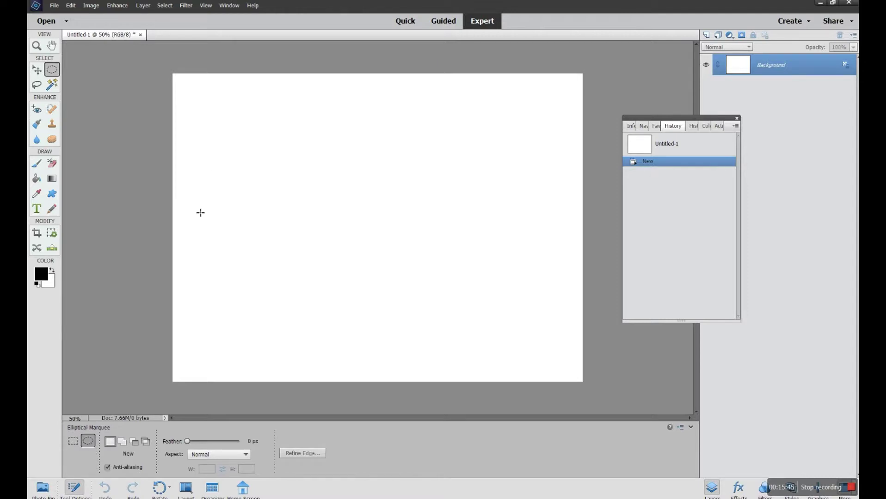
drag(205, 107, 544, 320)
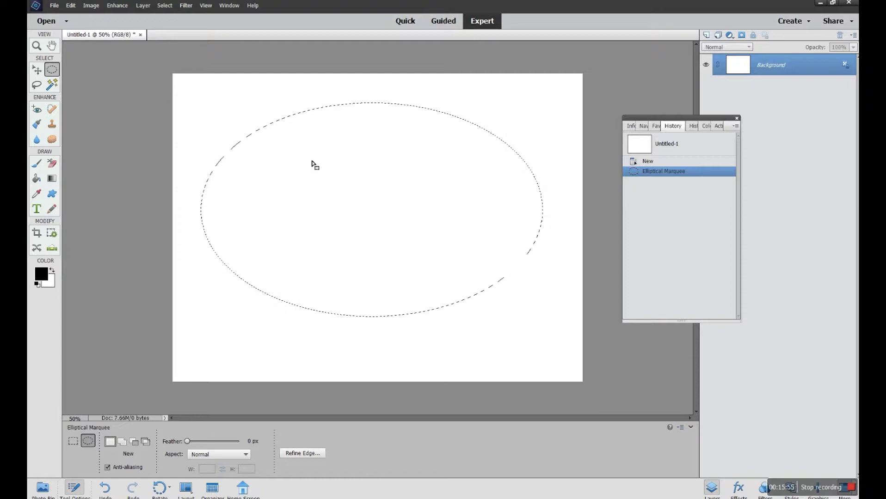
Step: Refine the ellipse's edge with Smooth 13 and Feather 2.5 px, and output the result to a New Layer
click(301, 455)
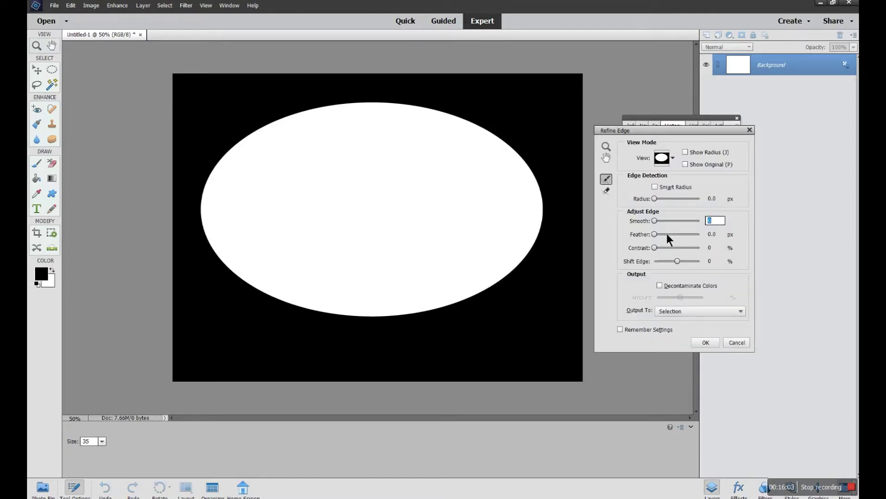
drag(660, 233, 660, 221)
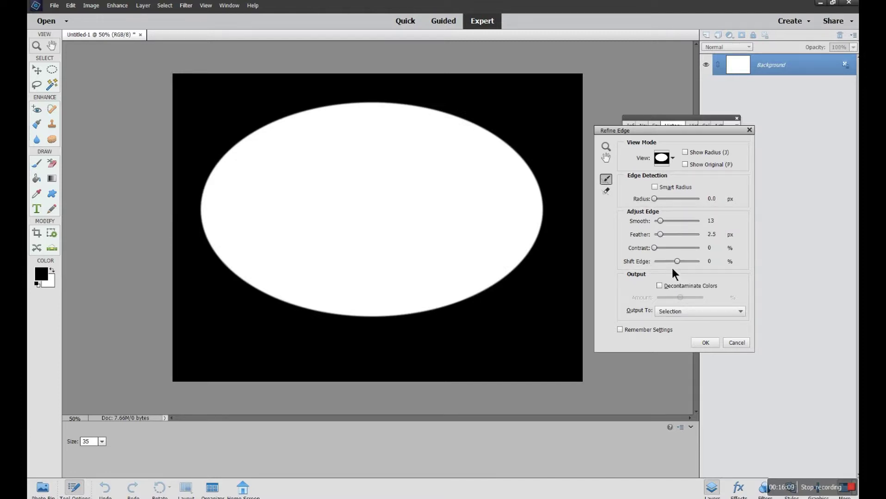
click(738, 310)
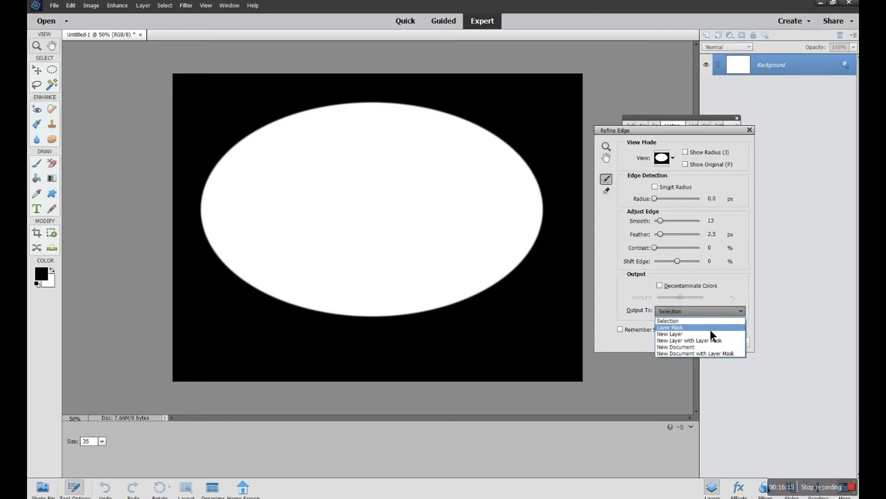
click(676, 334)
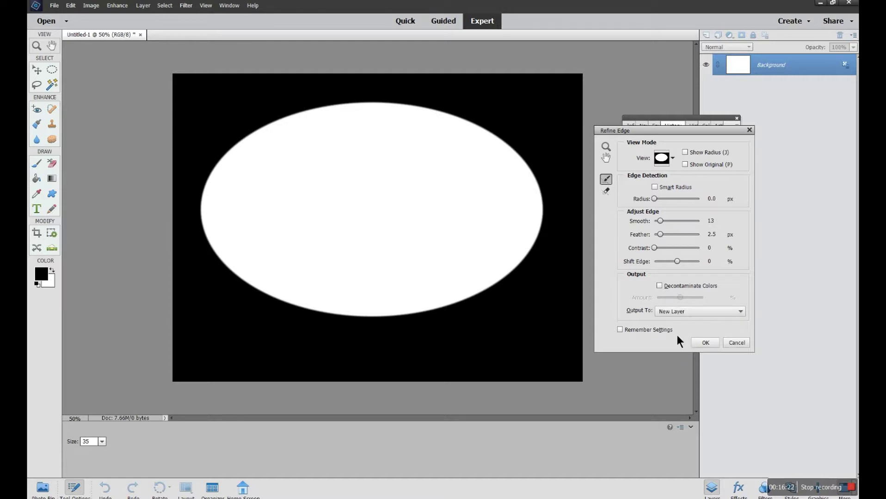
click(712, 346)
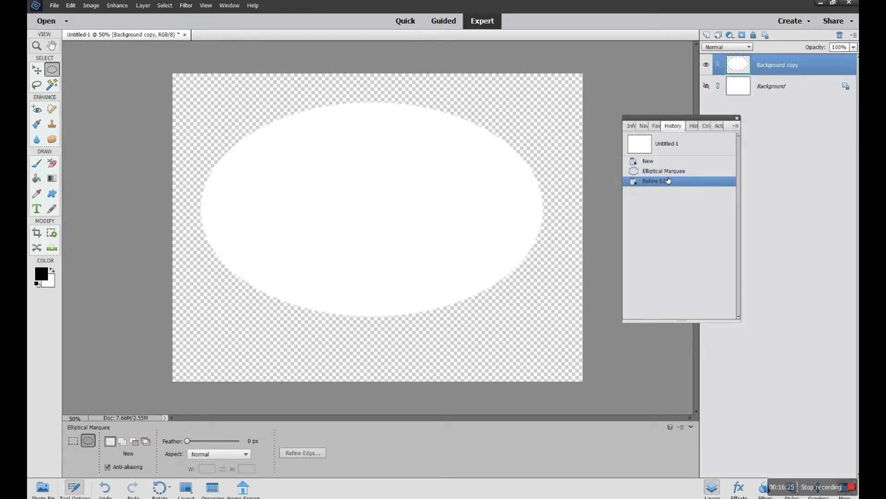
Step: Move the History away from the canvas, and show the Background layer briefly before hiding it again
drag(685, 126, 728, 171)
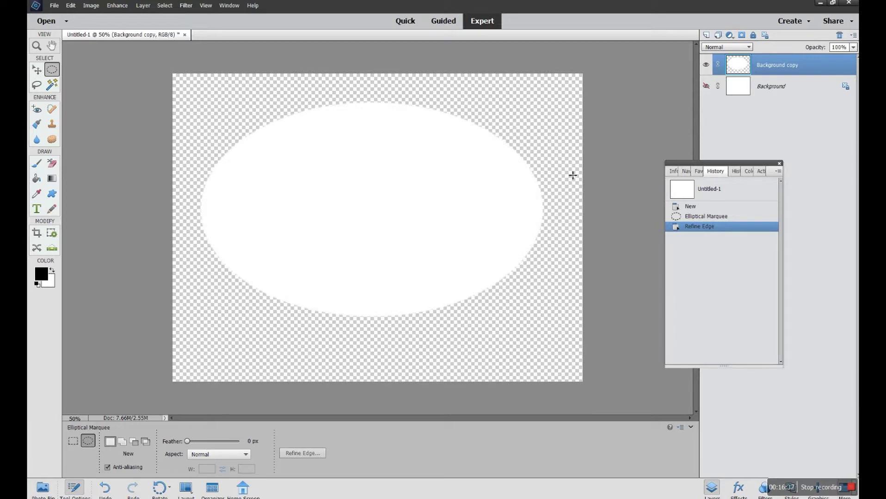
click(710, 91)
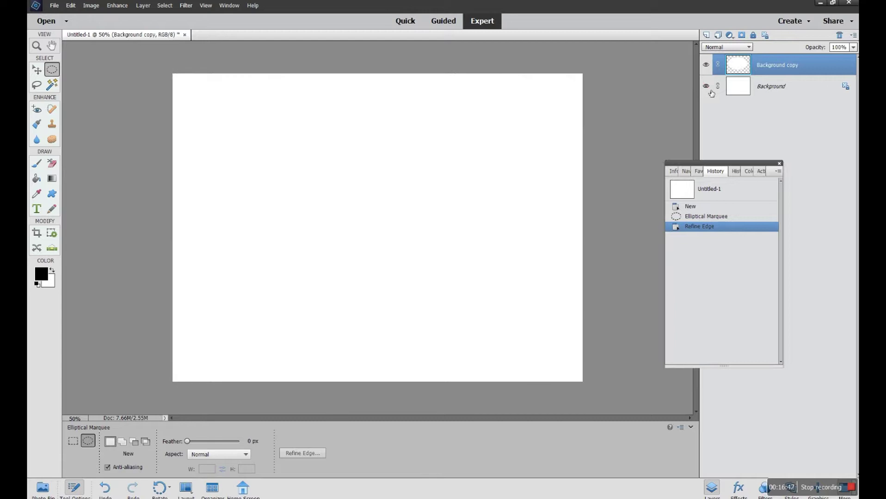
click(710, 91)
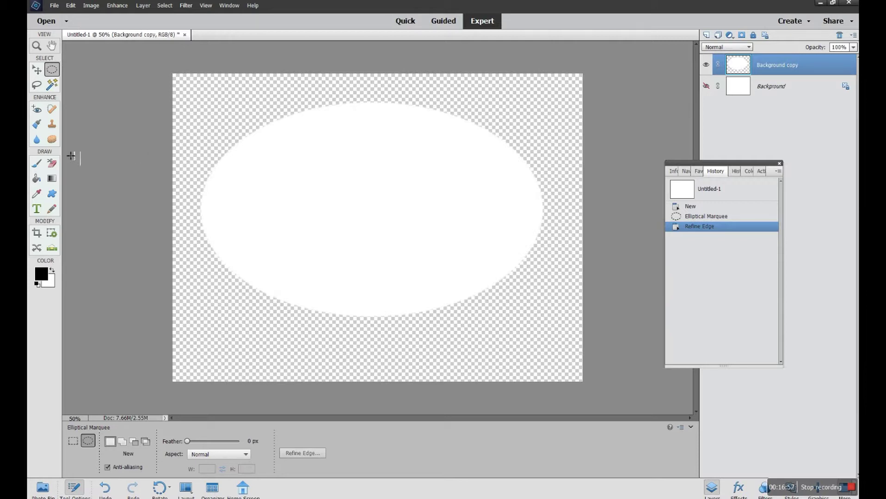
Step: Set the foreground color to a bright green with a hue of 141°
click(41, 275)
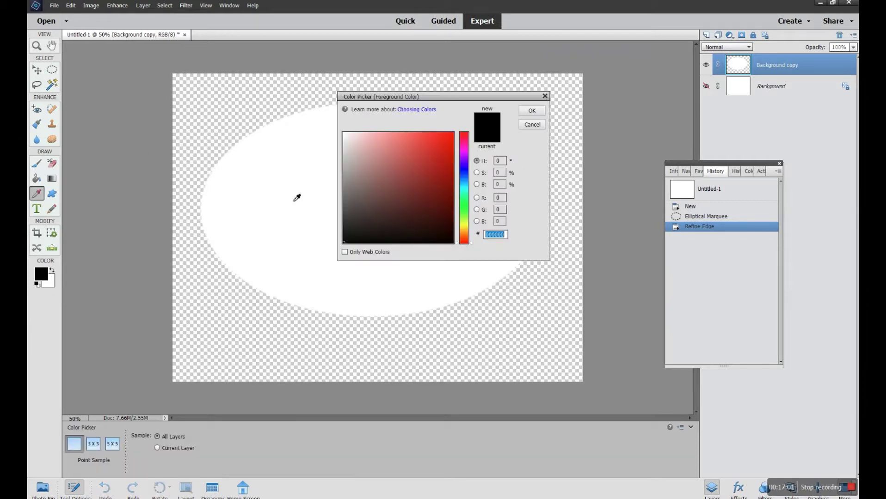
click(466, 169)
drag(467, 169, 463, 199)
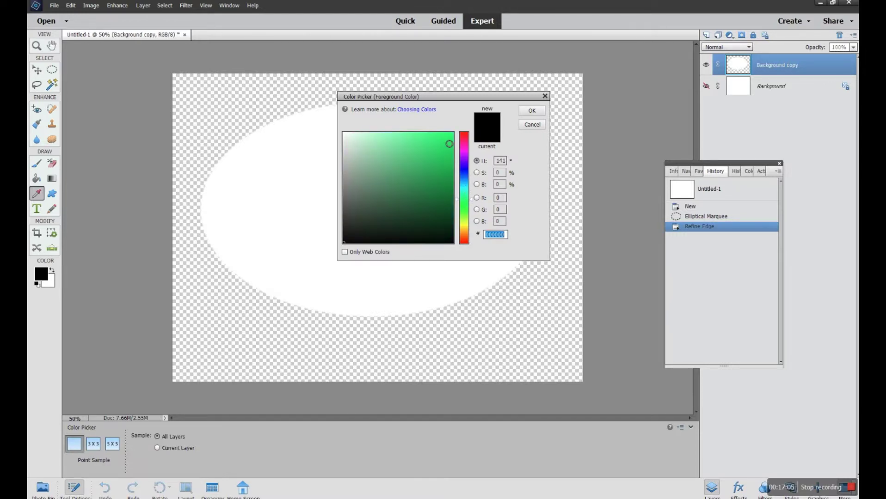
click(449, 143)
click(527, 111)
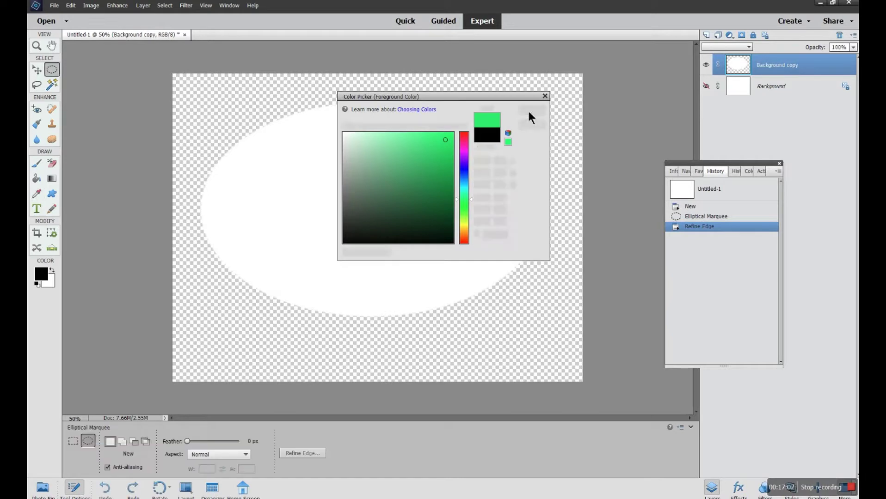
Step: Fill the white ellipse with the green foreground color using the Paint Bucket, and apply the third Drop Shadows layer style to it
click(36, 178)
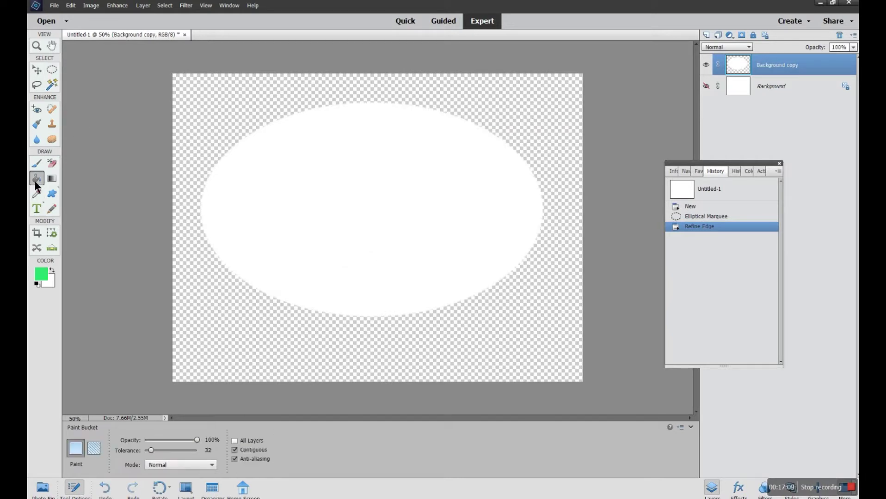
click(308, 172)
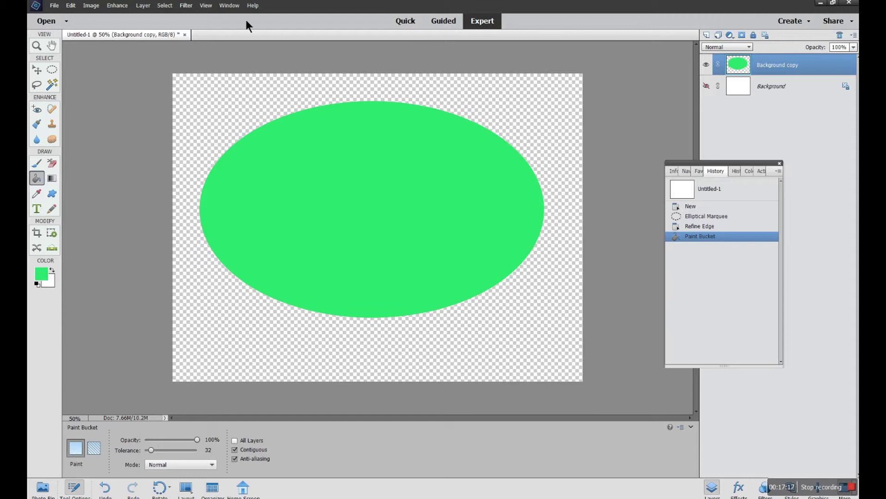
click(227, 6)
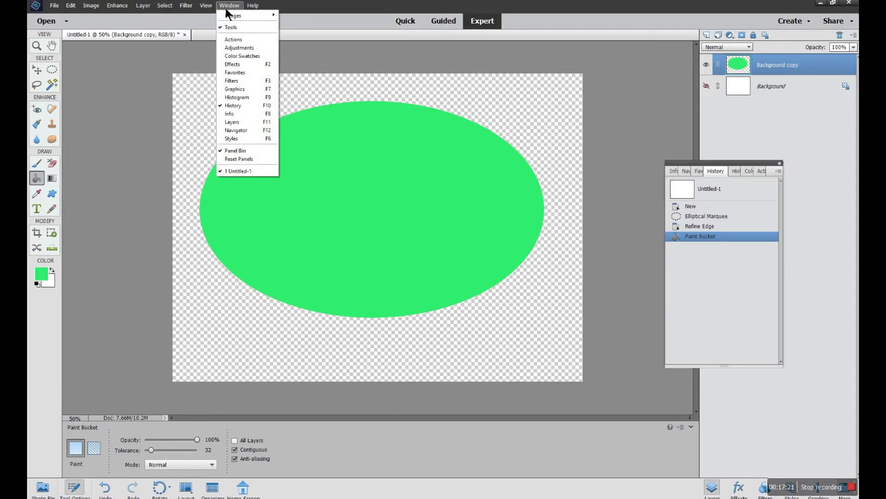
click(235, 139)
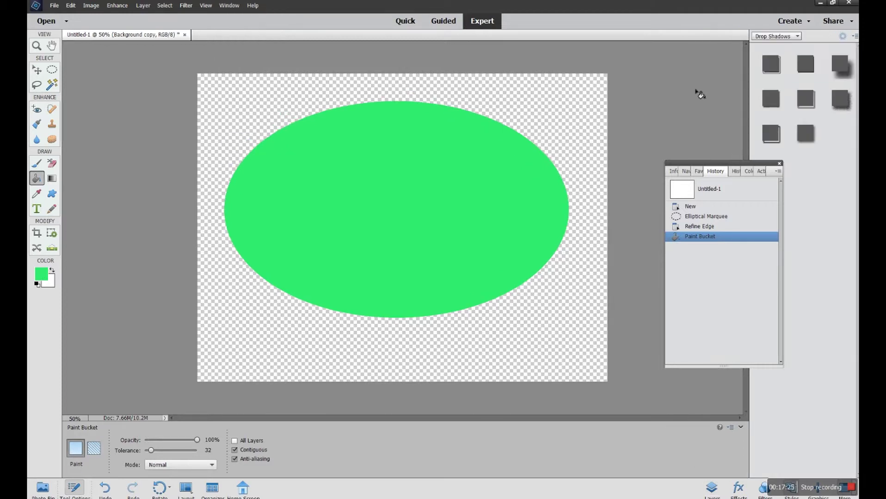
click(842, 70)
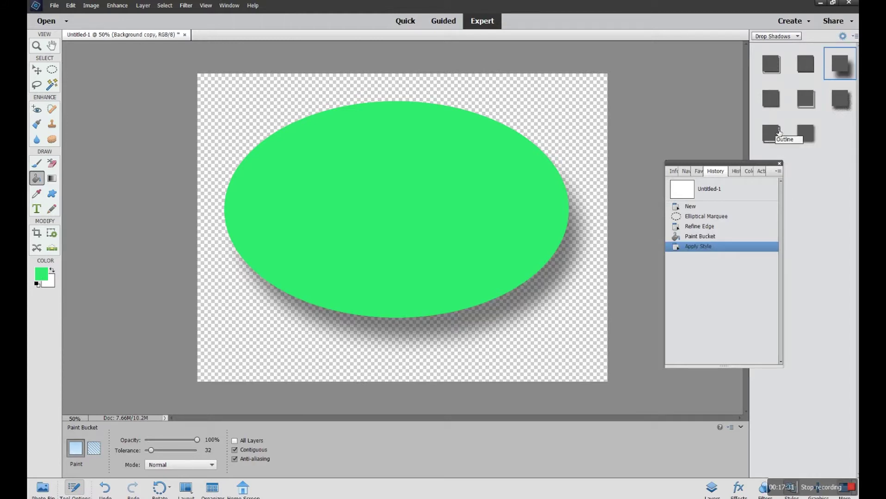
Step: Try several Bevels styles on the green ellipse, starting with Inner Ridge, and finish with the first style in the second row
click(795, 37)
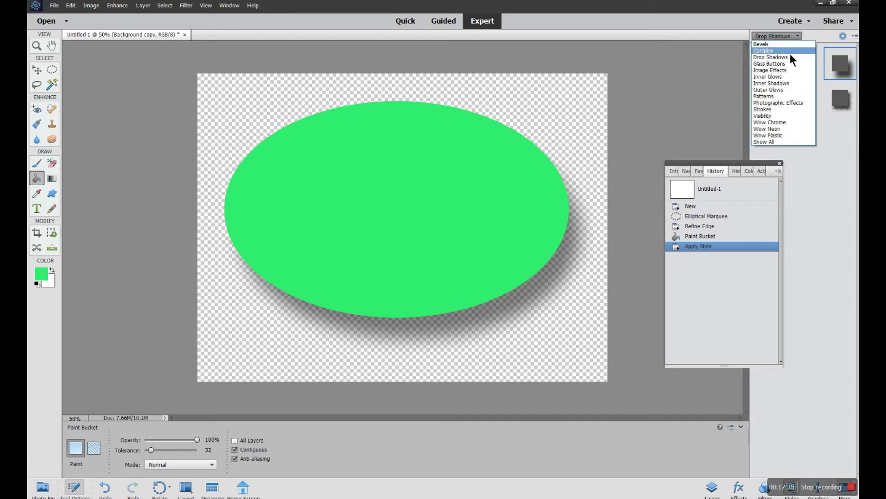
click(774, 44)
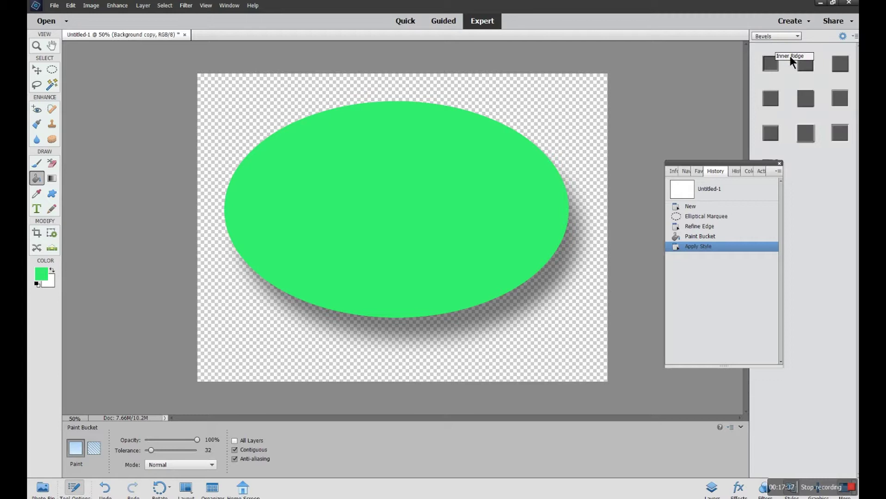
click(770, 68)
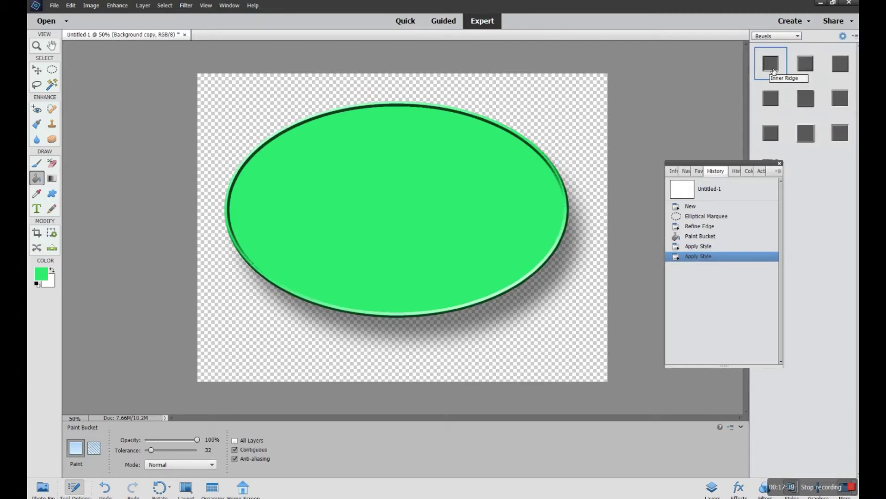
click(805, 66)
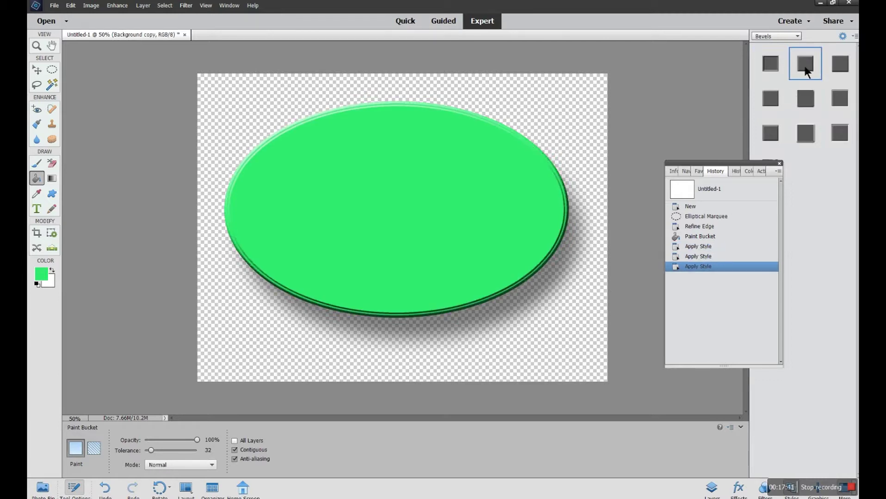
click(840, 65)
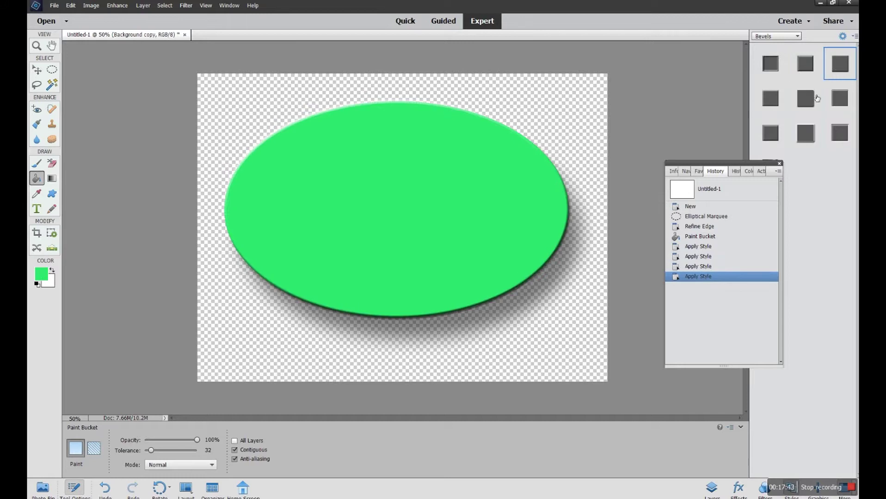
click(809, 98)
click(773, 101)
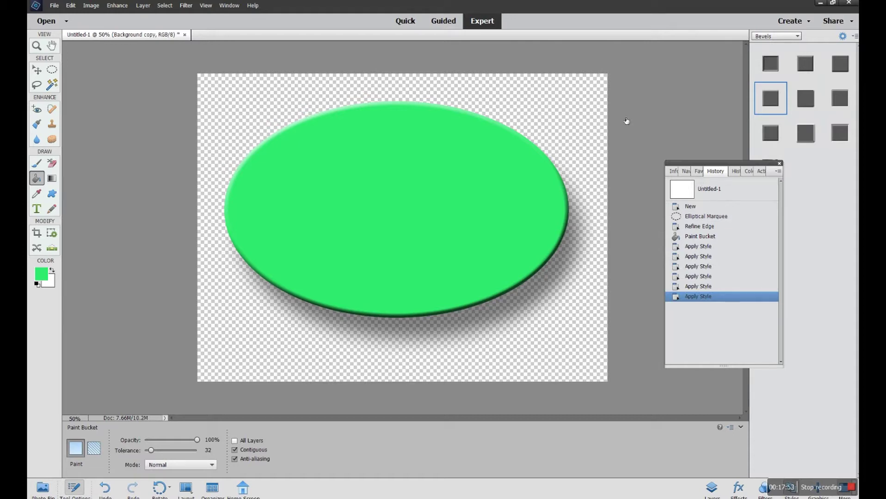
Step: Show the layers again and edit the Background copy layer's style, setting its drop shadow to size 51 px, distance 268 px and opacity 62%
click(229, 5)
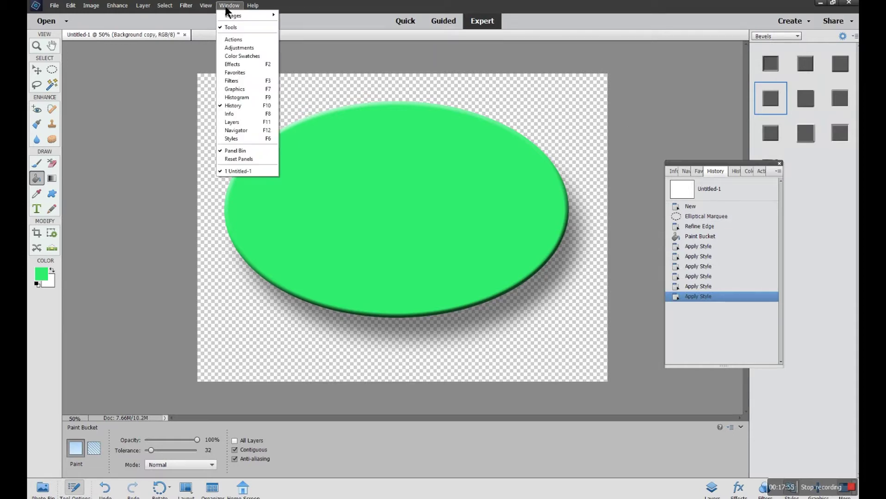
click(225, 122)
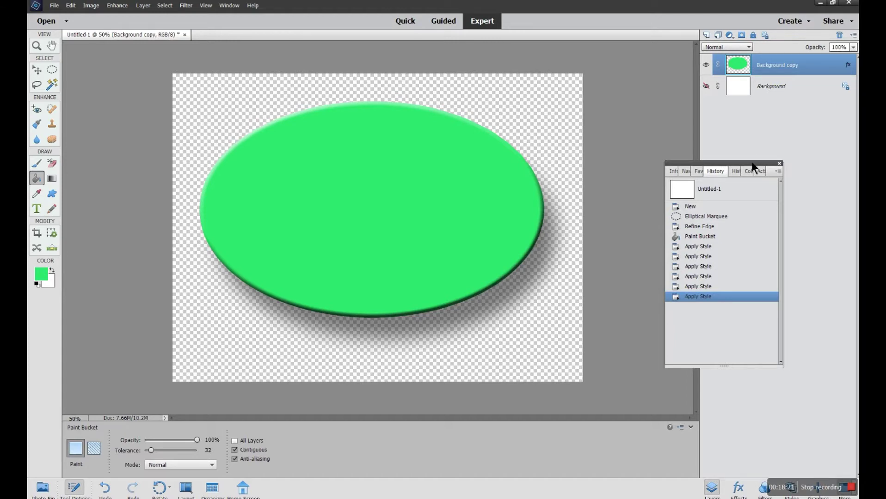
drag(752, 163, 758, 157)
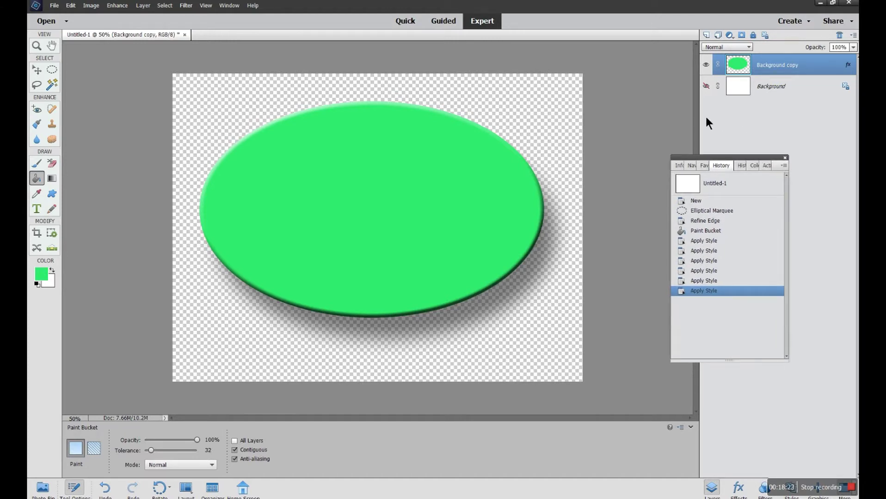
double_click(849, 67)
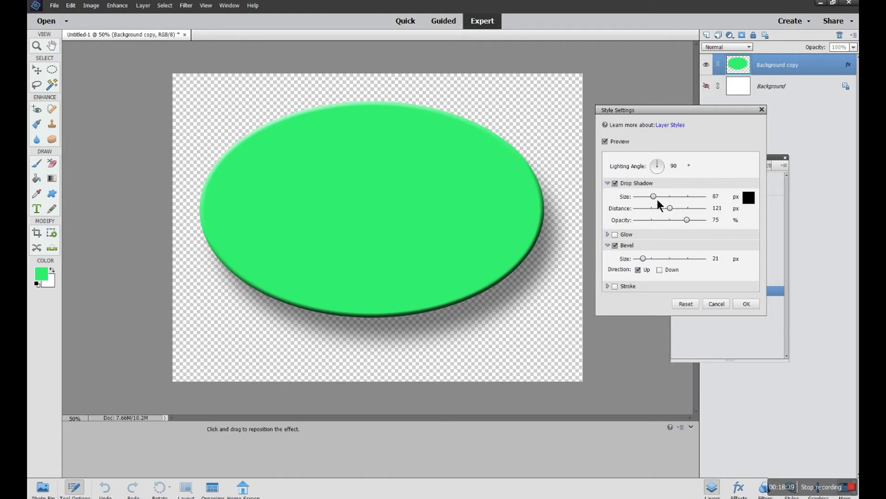
drag(654, 197, 678, 221)
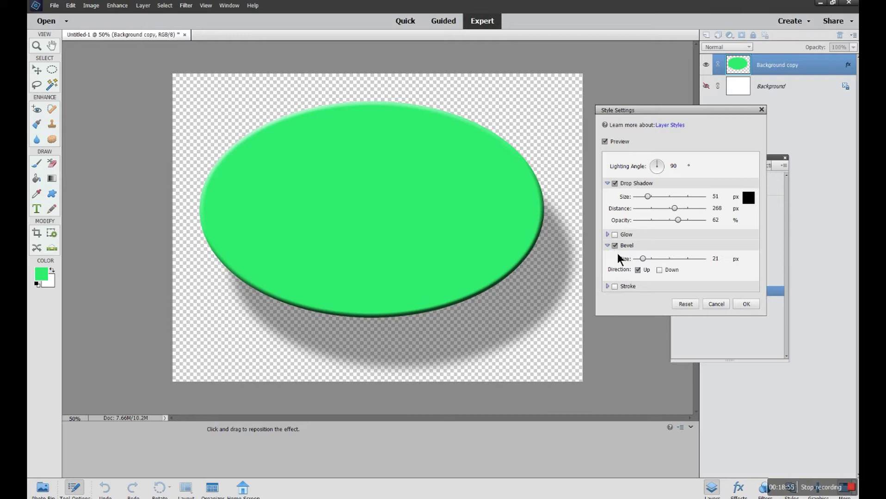
Step: Set the bevel size to 76 px, compare the Down and Up directions, and leave the bevel direction on Up
drag(643, 258, 652, 260)
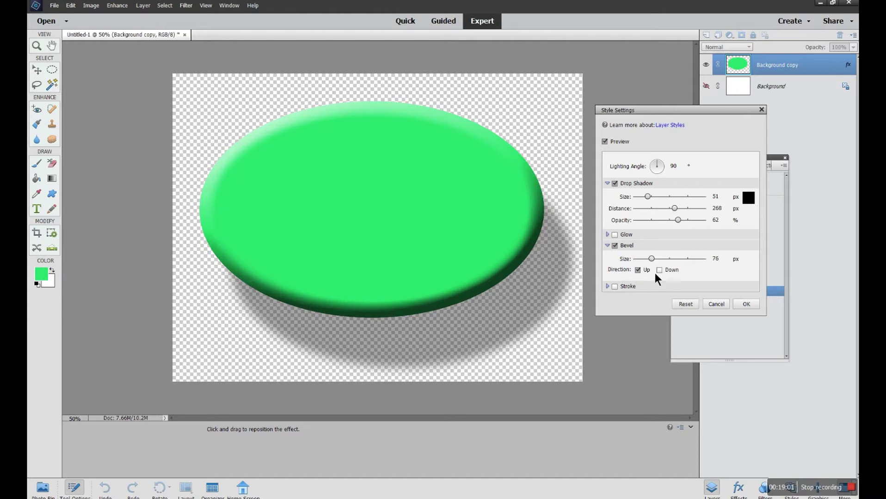
click(659, 269)
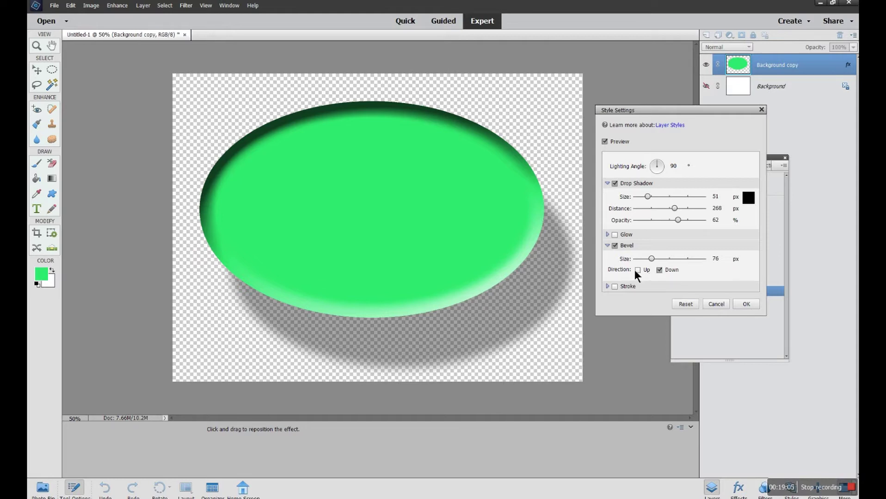
click(637, 270)
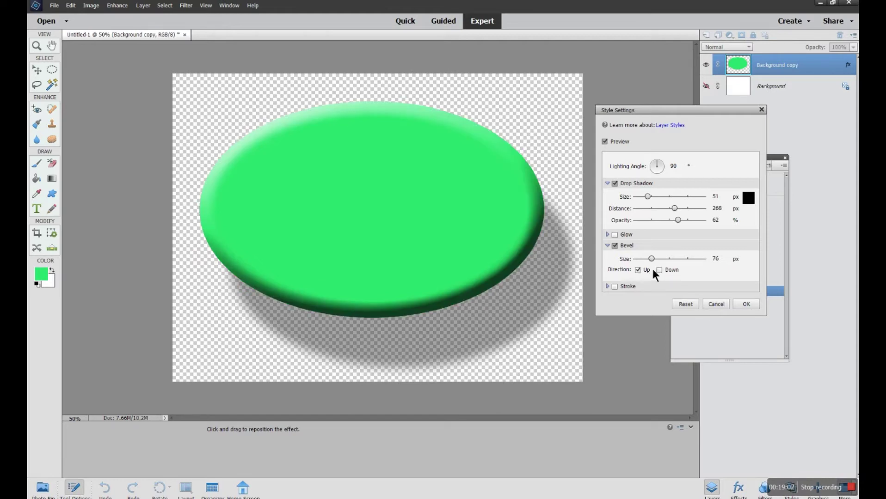
click(660, 269)
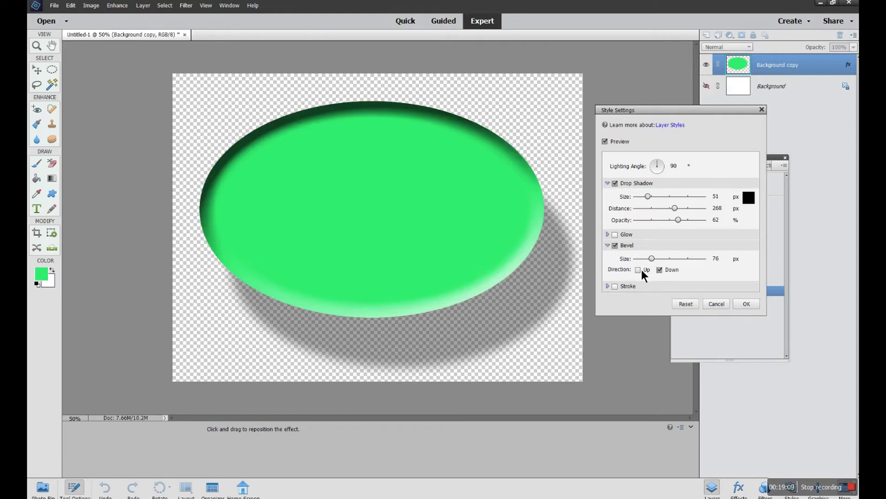
click(639, 269)
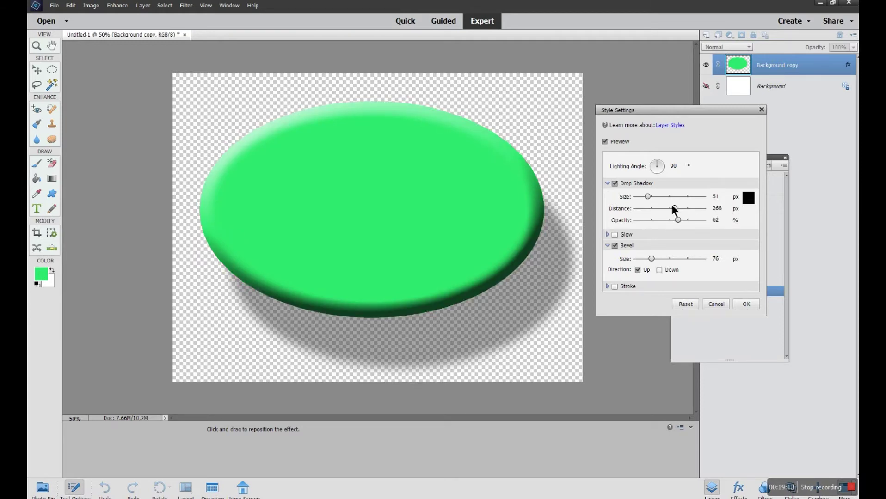
Step: Change the drop shadow color to cyan 1fe6e8 and apply the style settings to the ellipse layer
click(748, 202)
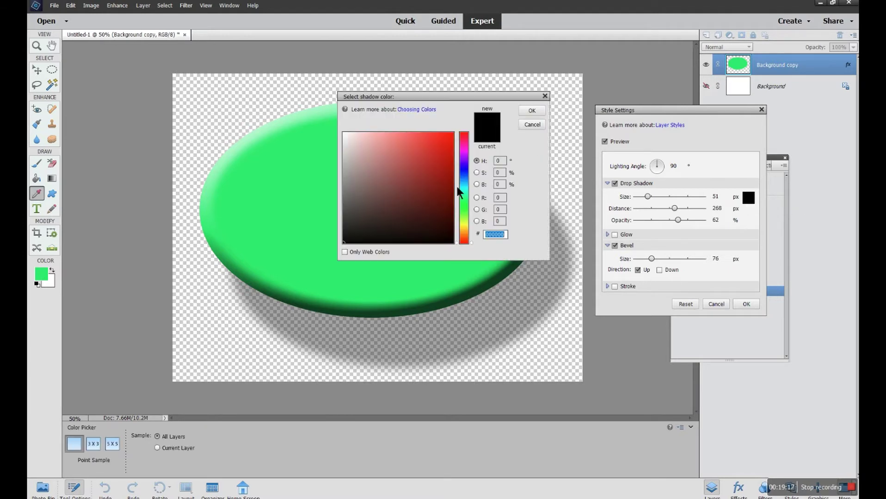
drag(464, 212, 464, 187)
click(445, 154)
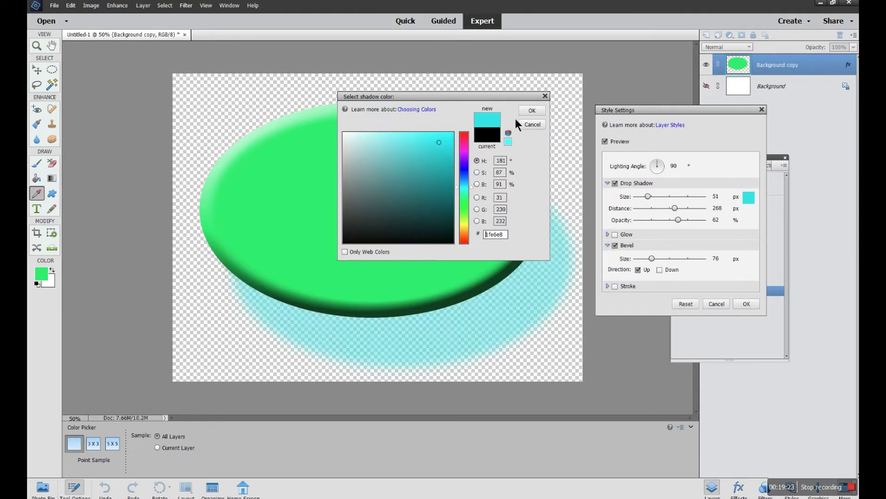
click(532, 111)
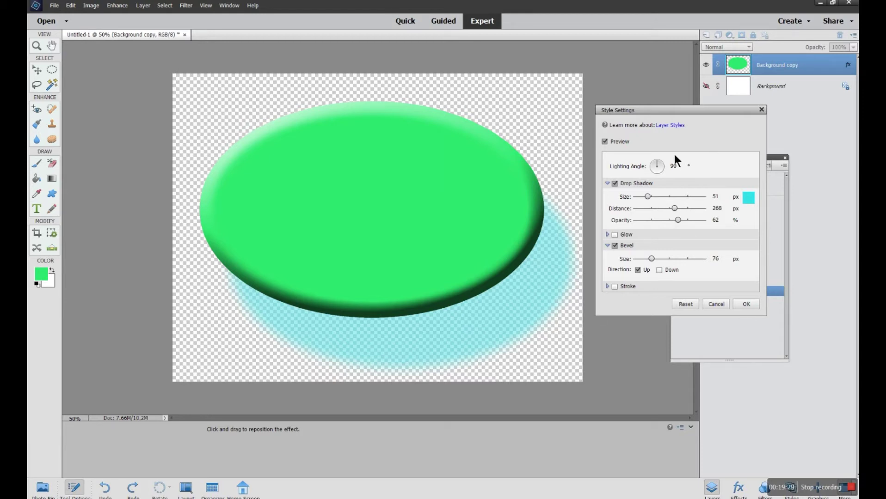
drag(695, 112, 704, 182)
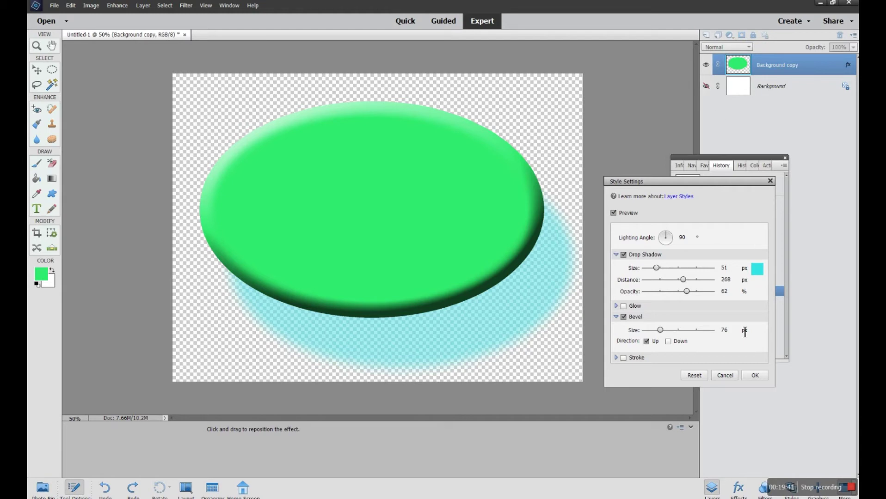
click(754, 375)
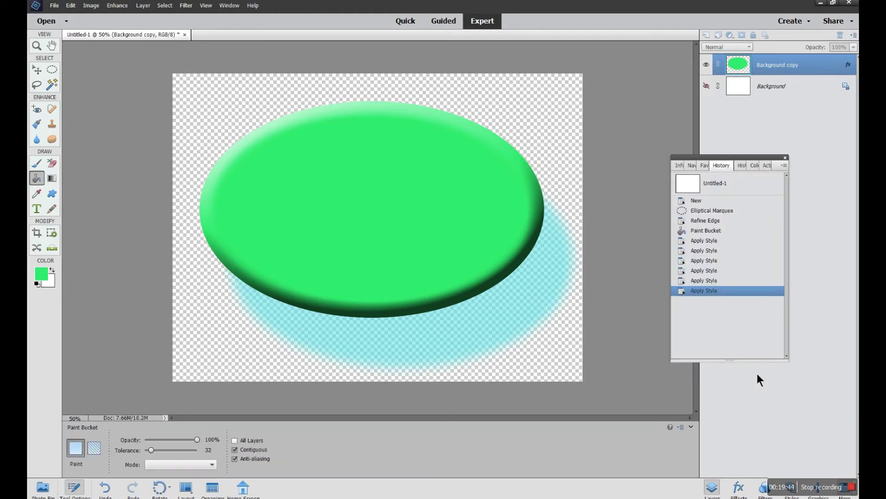
Step: Make the Background layer visible and fill it with a custom bright red at 100% opacity in Normal mode
click(707, 86)
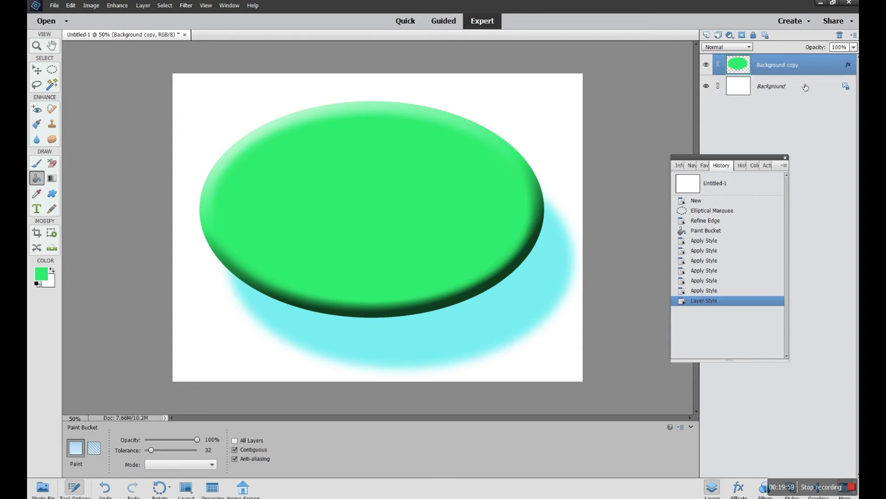
click(783, 90)
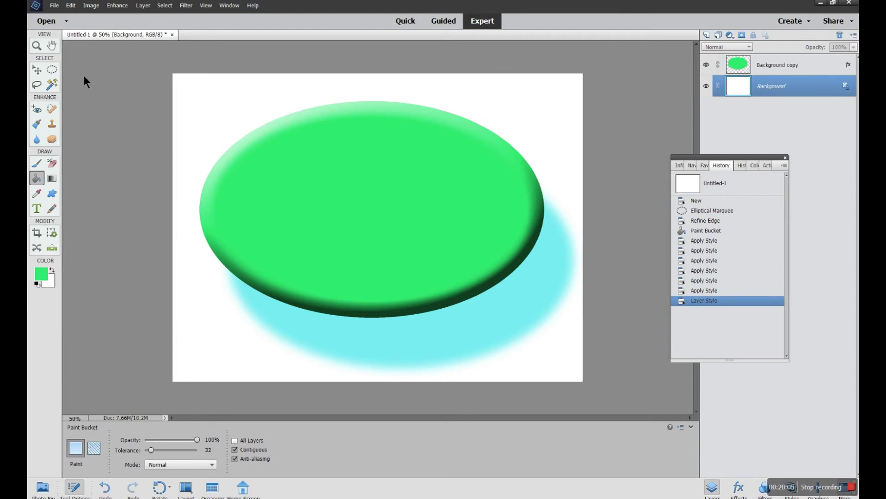
click(70, 6)
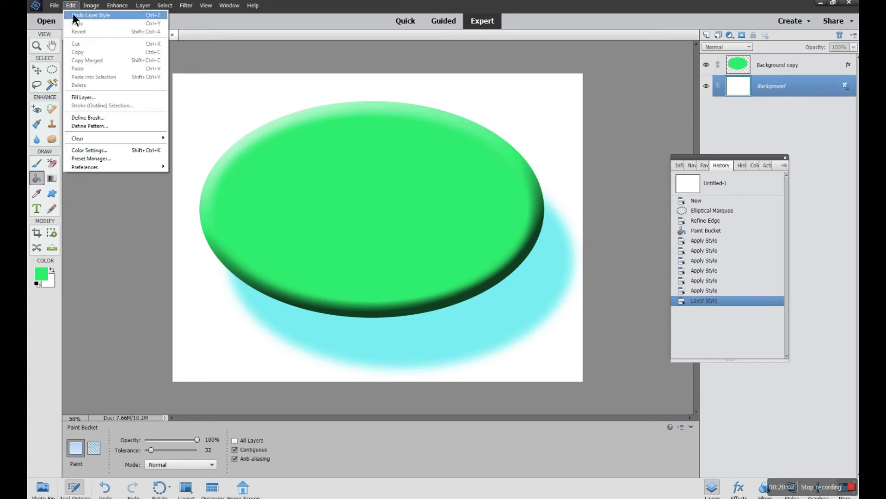
click(82, 97)
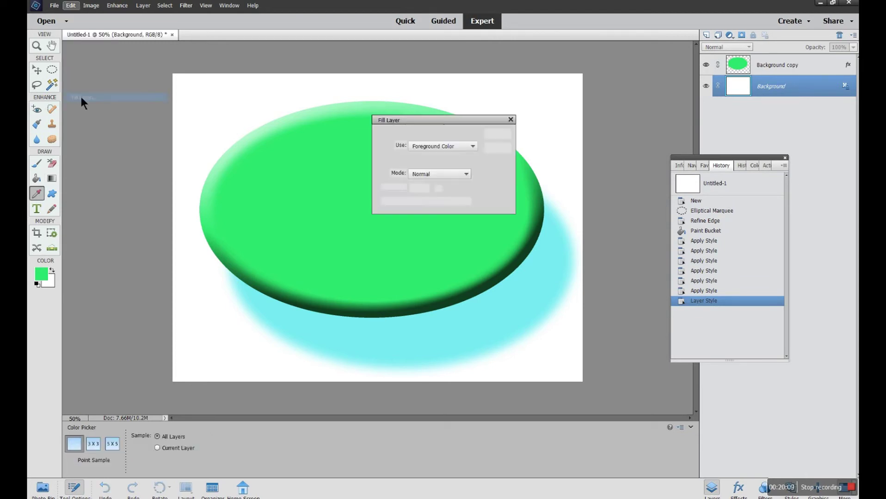
click(472, 146)
click(431, 170)
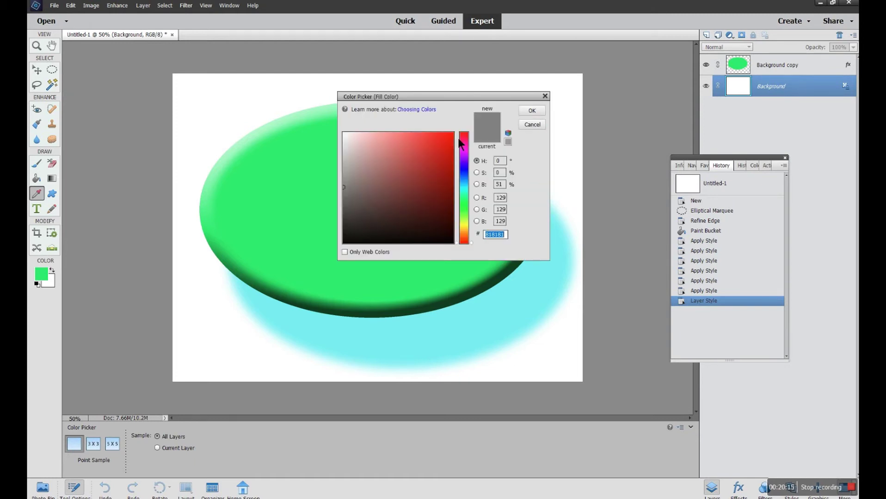
click(445, 138)
click(532, 110)
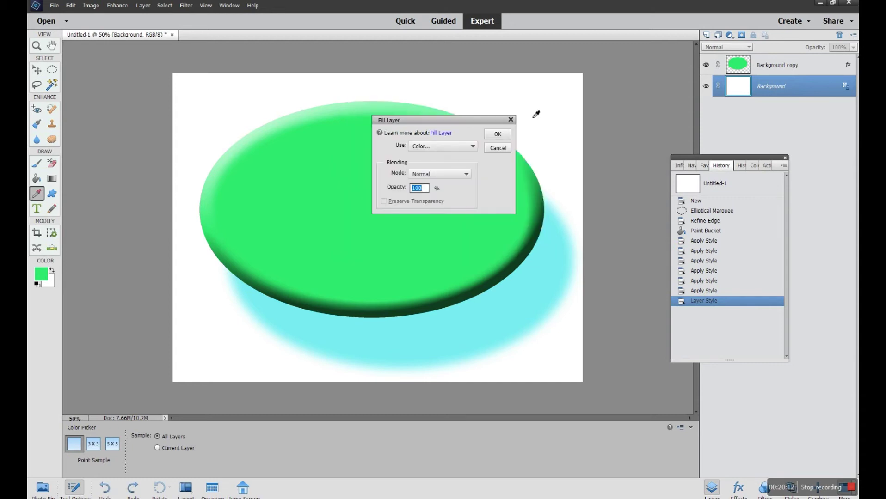
click(490, 134)
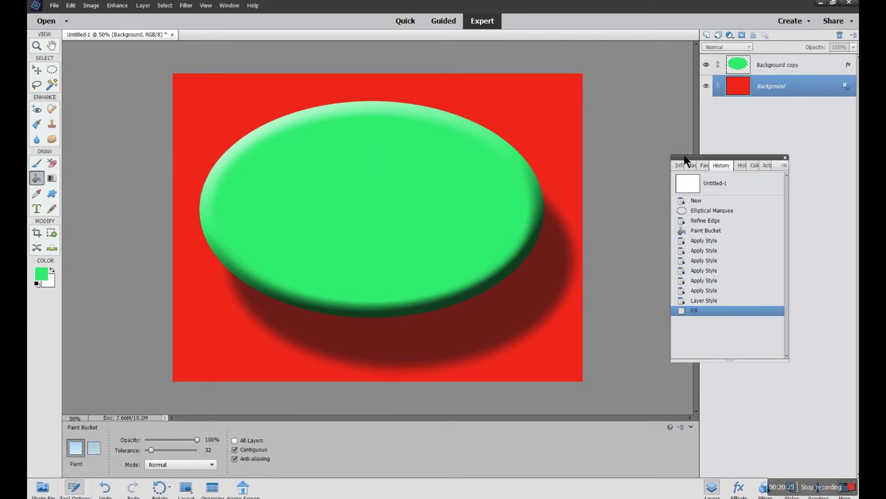
Step: Reposition the floating History slightly and activate the Elliptical Marquee tool
drag(684, 160, 669, 143)
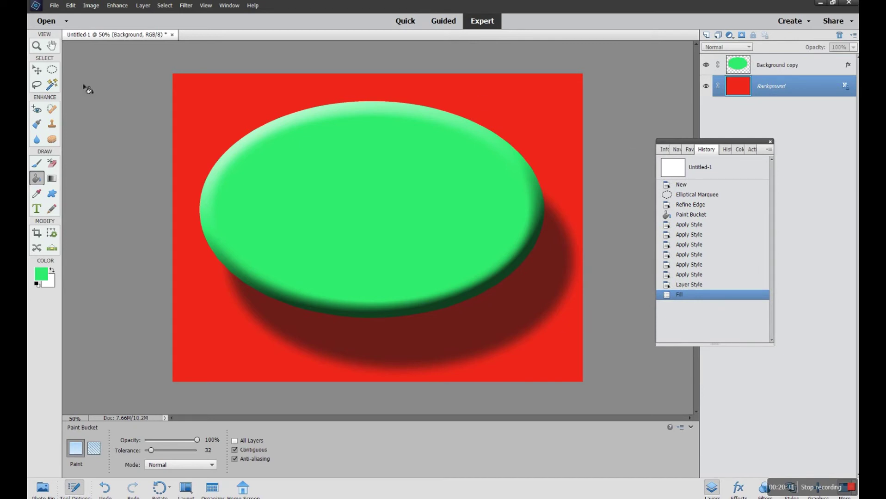
click(52, 70)
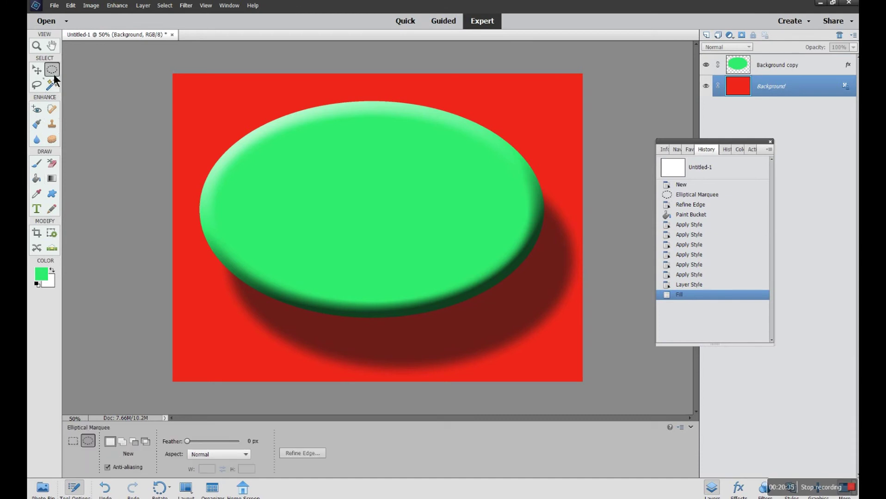